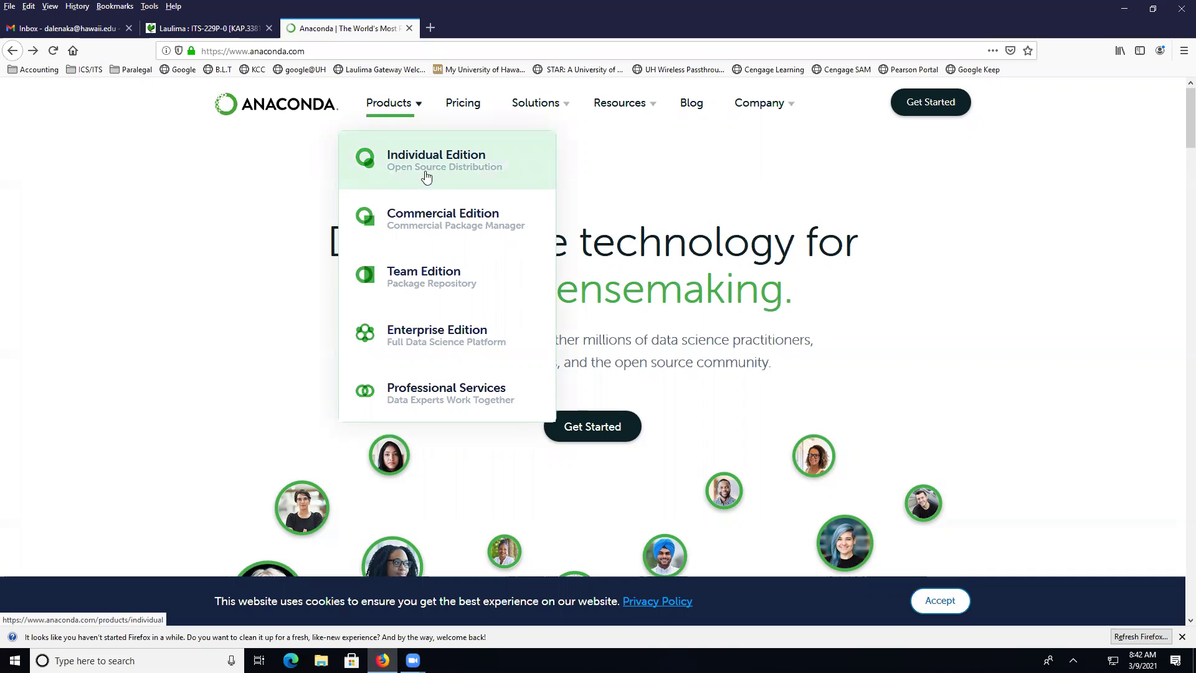
# Open the Anaconda Individual Edition product page and review the Anaconda Installers section for Windows, MacOS and Linux
pyautogui.click(453, 168)
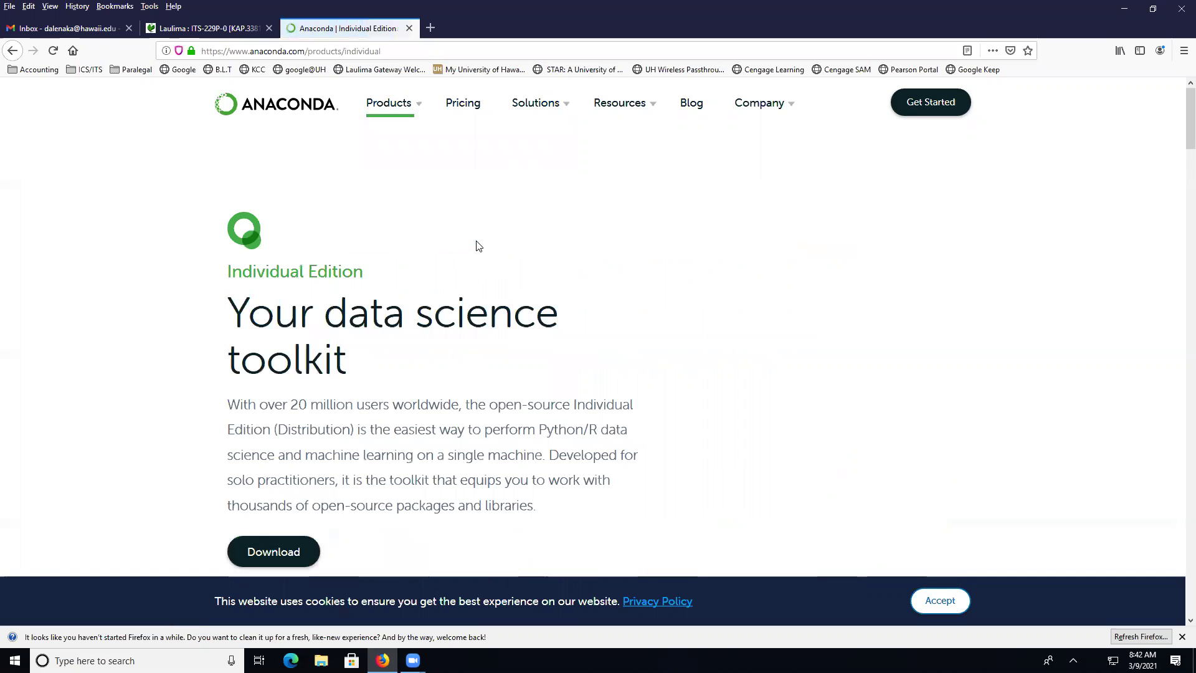
pyautogui.scroll(-5, 478, 246)
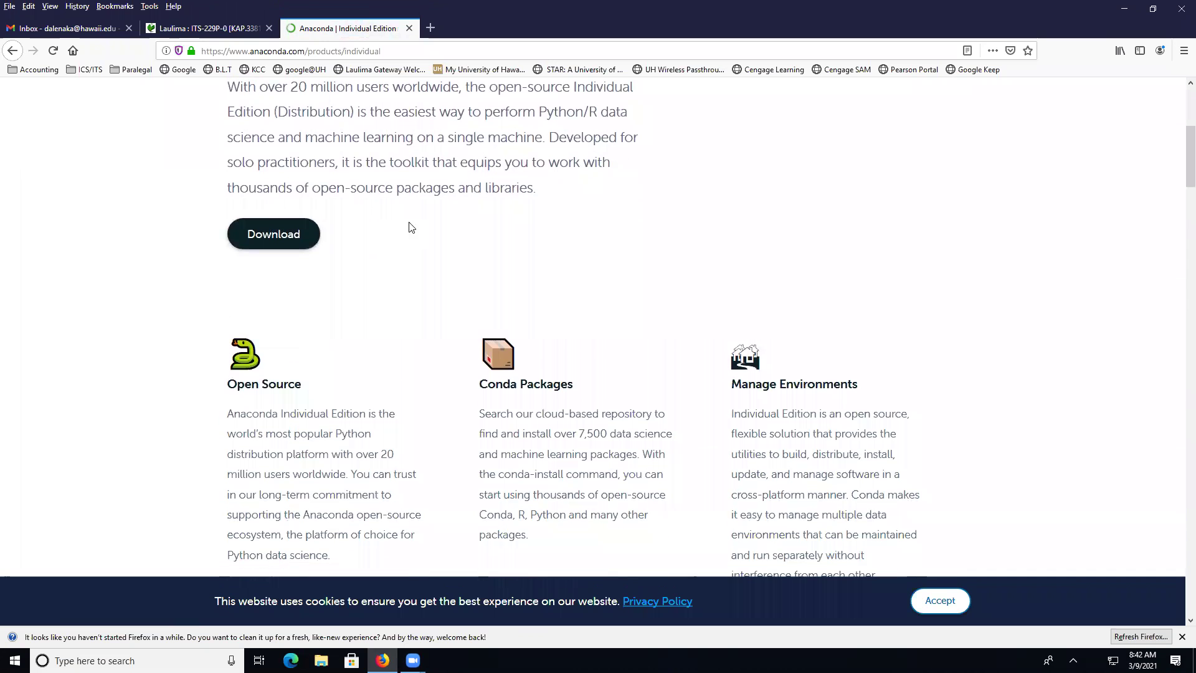
pyautogui.scroll(3, 459, 225)
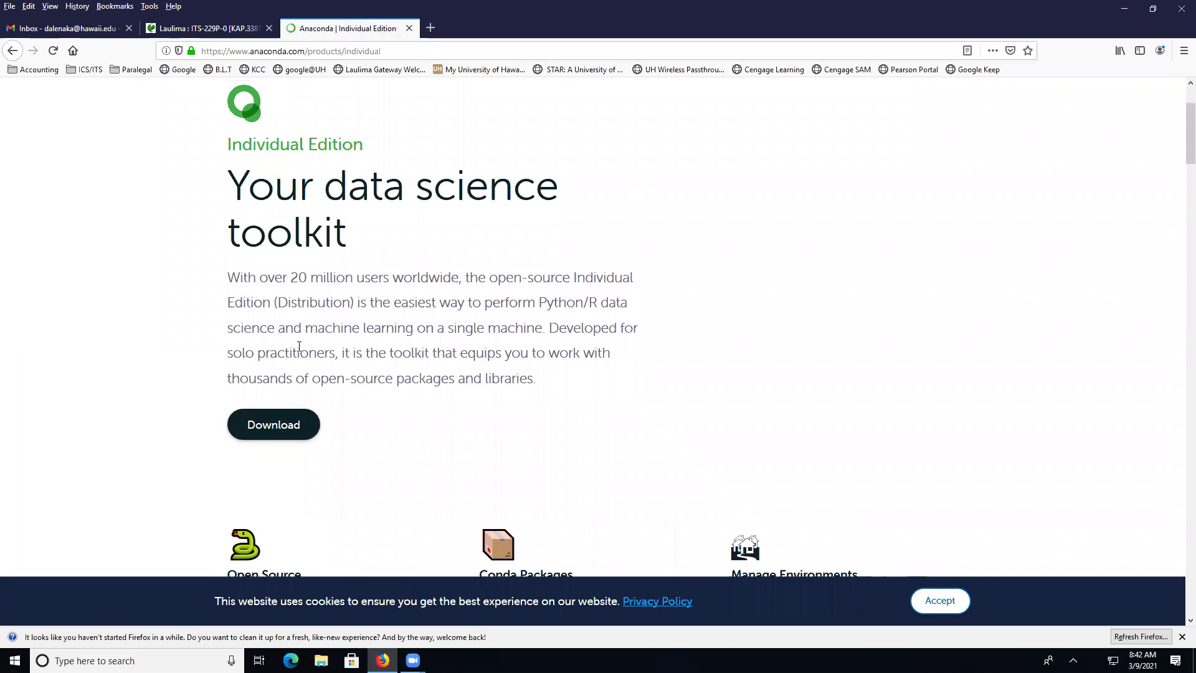
pyautogui.click(273, 424)
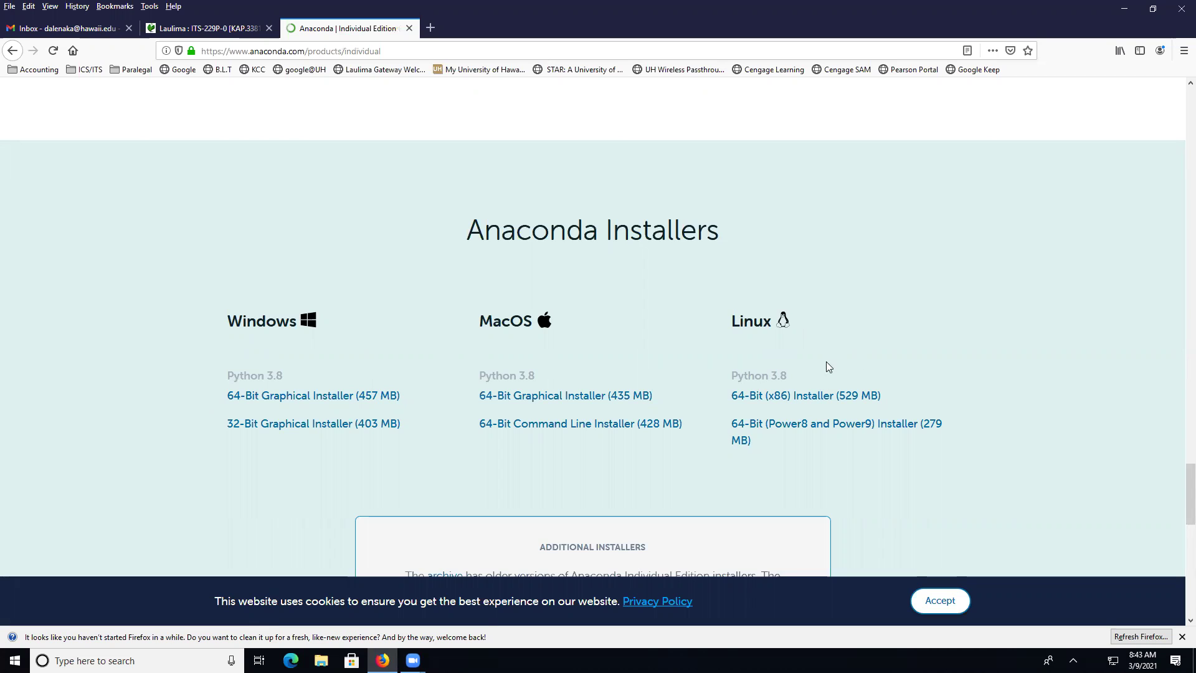
pyautogui.scroll(-1, 861, 353)
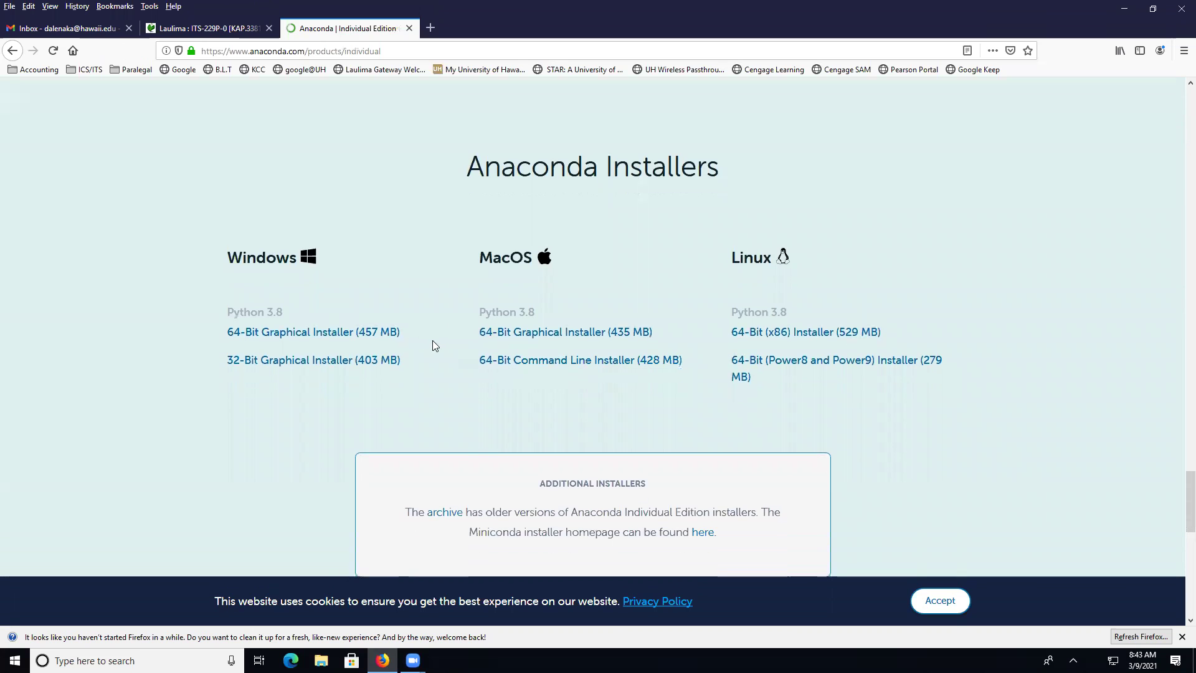
pyautogui.scroll(-3, 432, 358)
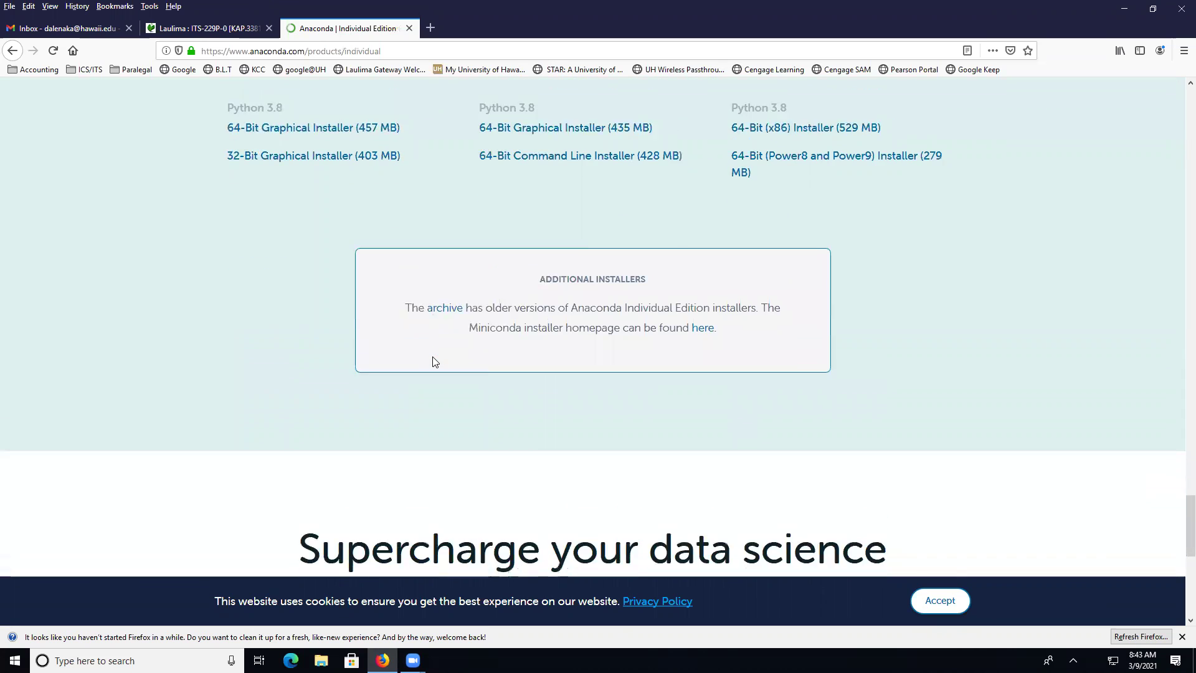
pyautogui.scroll(-2, 435, 362)
pyautogui.scroll(2, 432, 361)
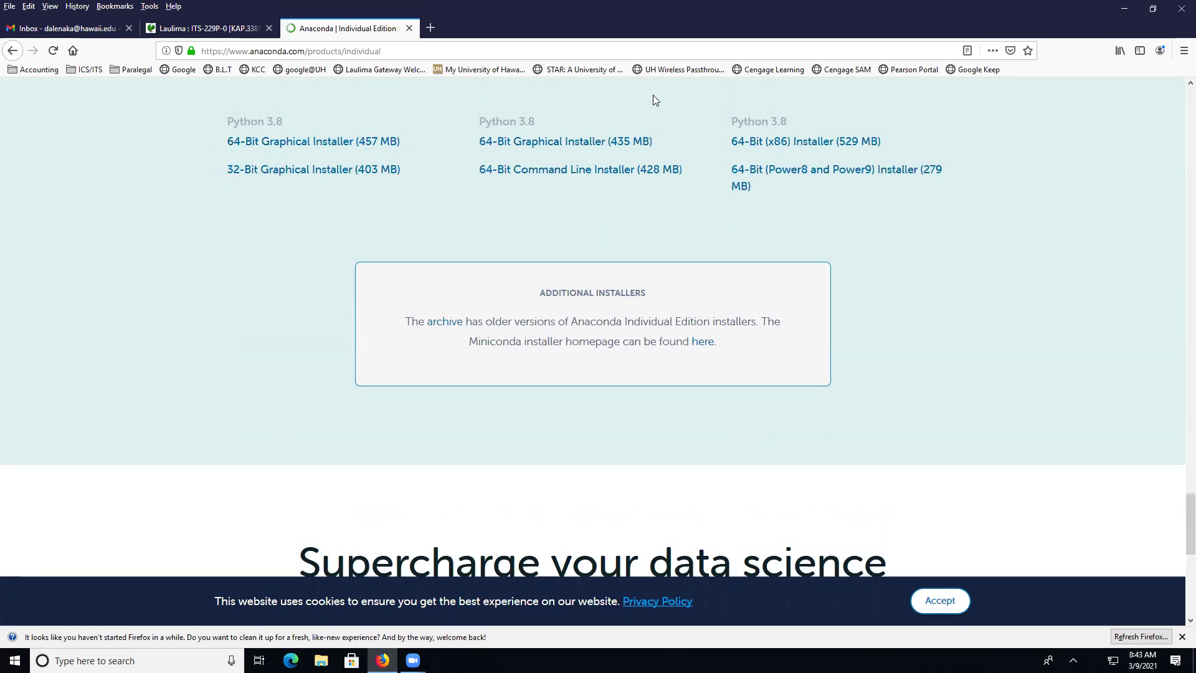
# Minimize the browser and launch the Anaconda3 installer stored on the desktop
pyautogui.rightClick(701, 92)
pyautogui.click(1124, 9)
pyautogui.click(1124, 8)
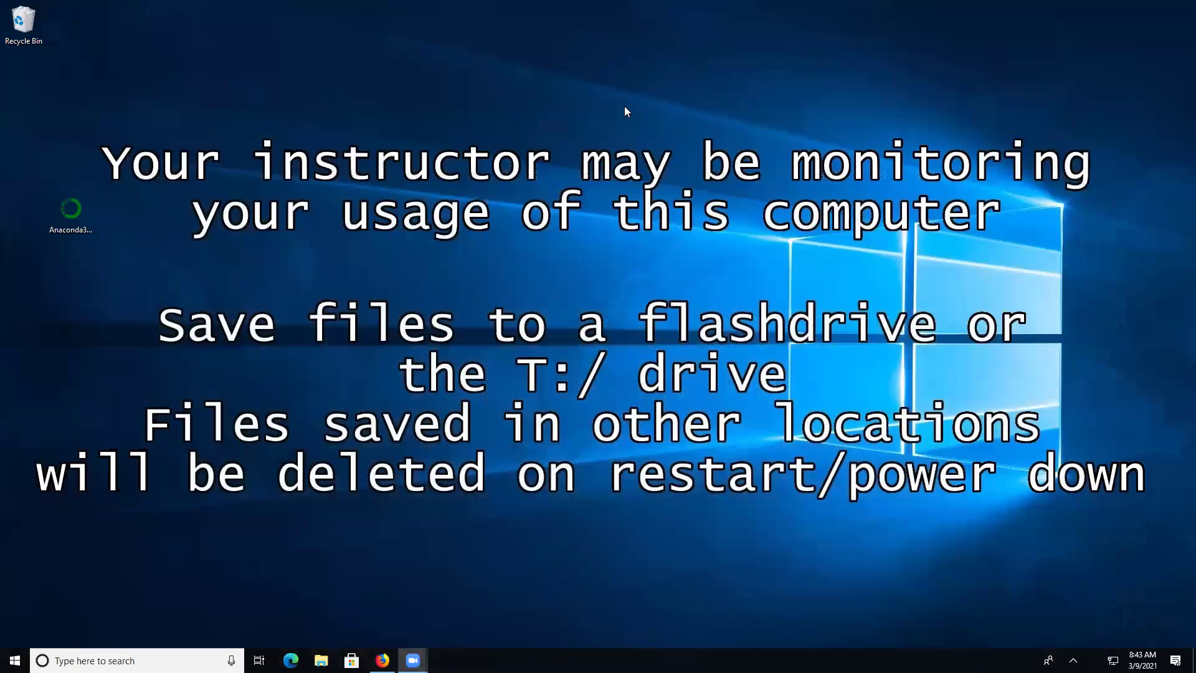
pyautogui.doubleClick(84, 213)
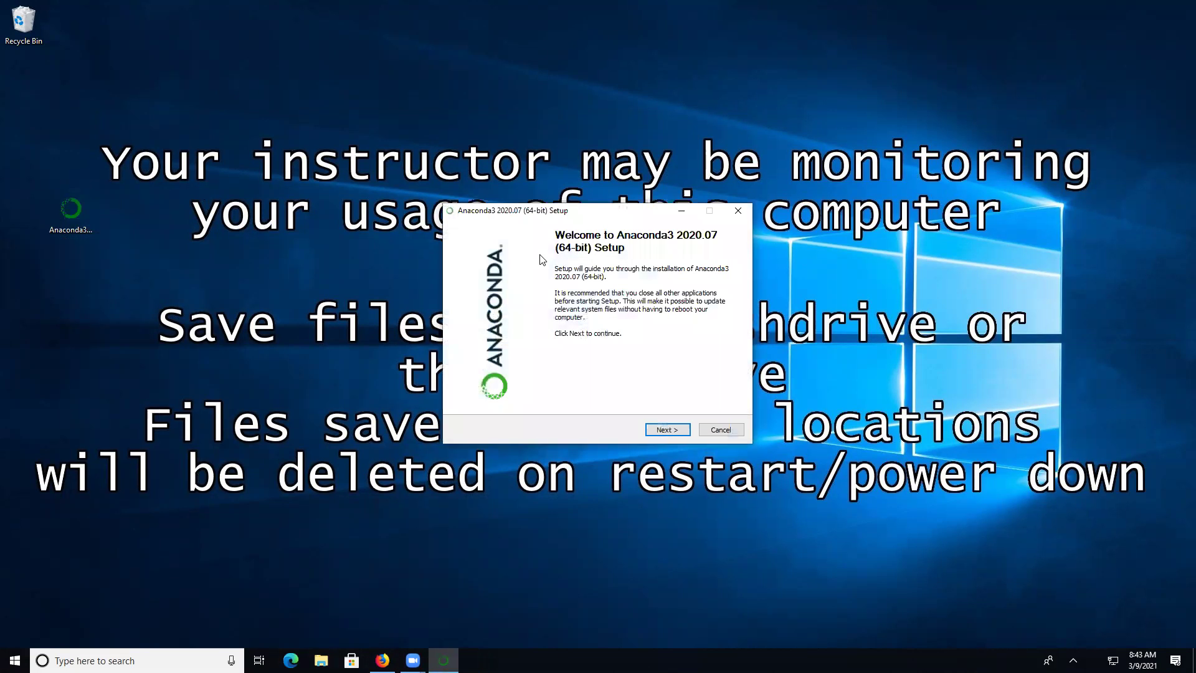
# Accept the license and install Anaconda3 for Just Me, keeping the default destination folder and advanced options
pyautogui.click(671, 432)
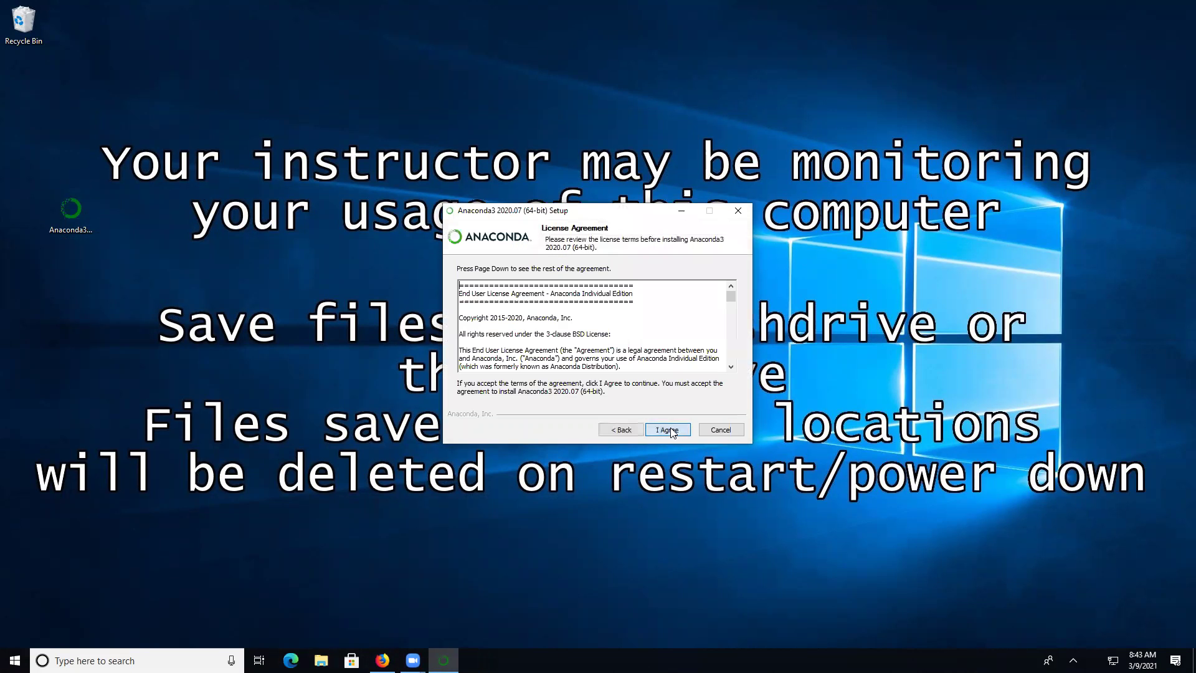
pyautogui.click(671, 431)
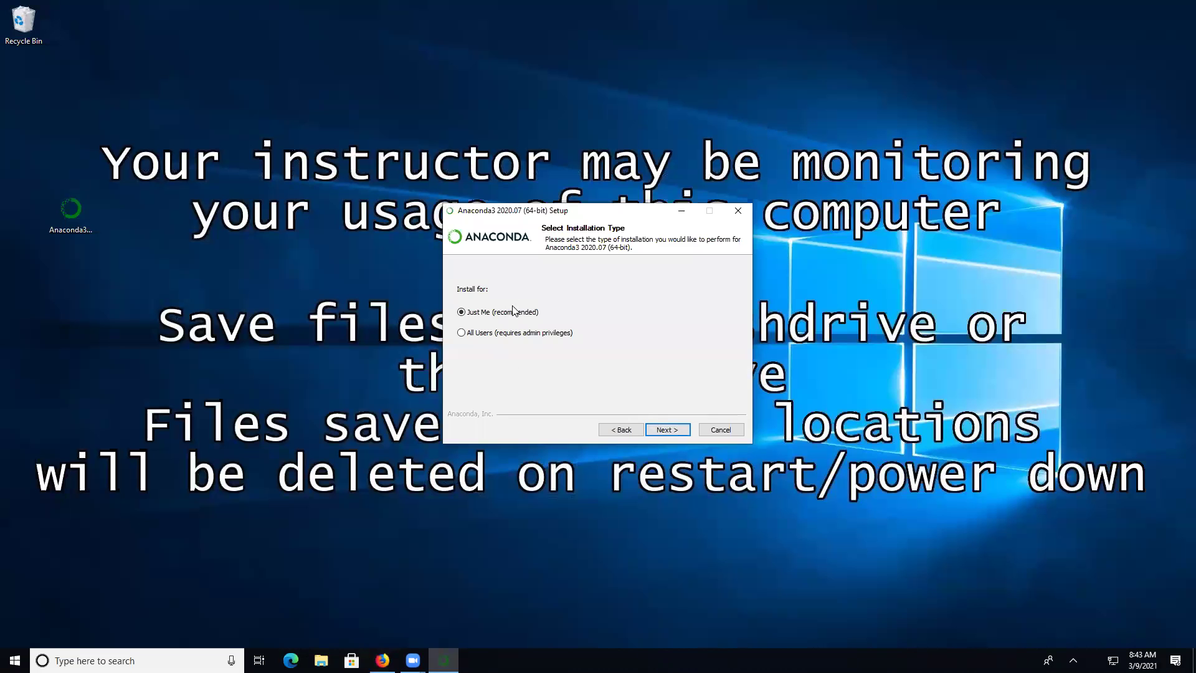
pyautogui.click(667, 430)
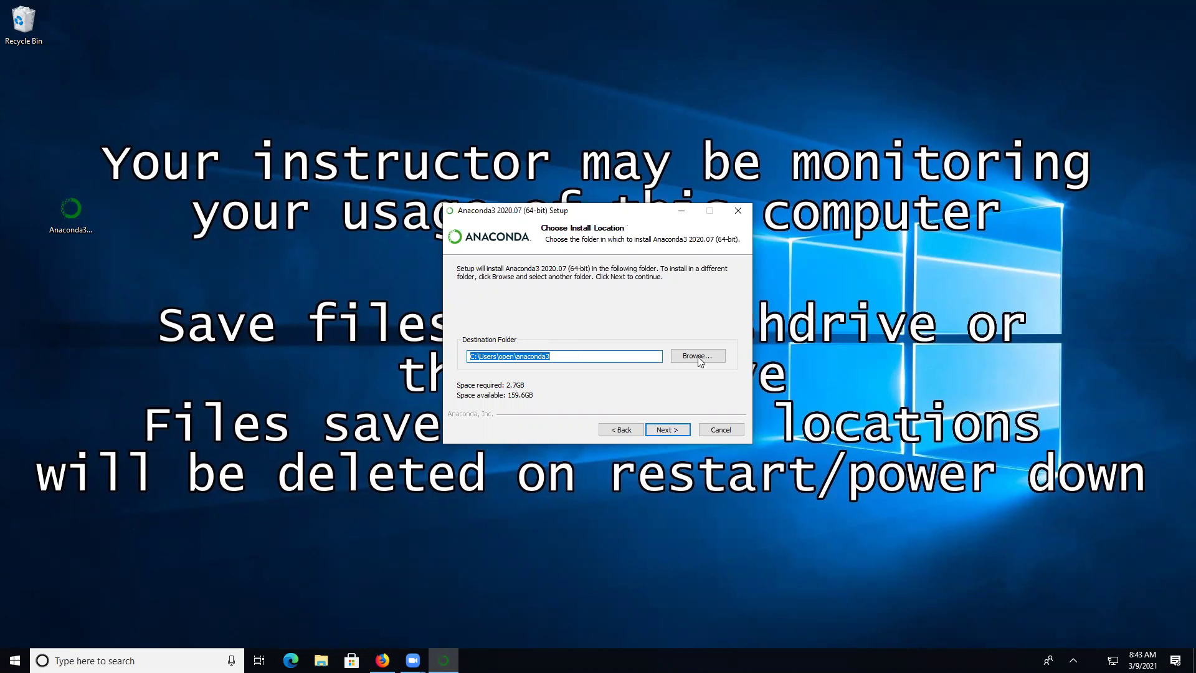
pyautogui.click(664, 430)
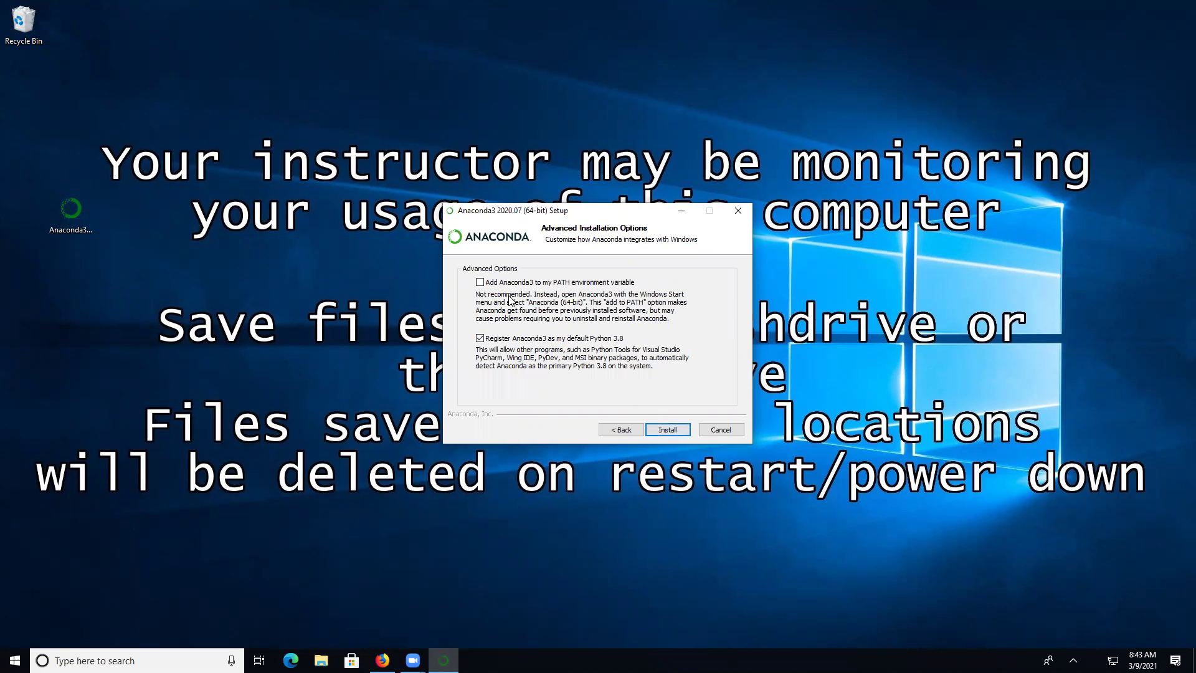
pyautogui.click(665, 430)
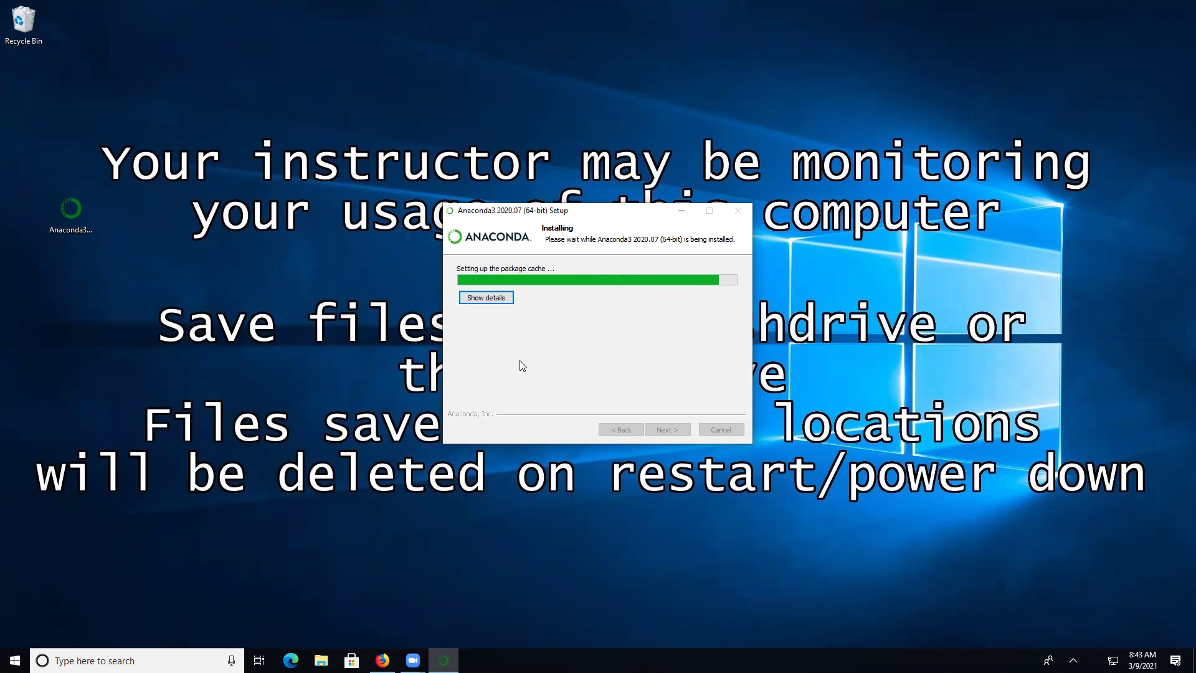
# Switch to Firefox and open Lab/Assignment 2 - Connections in the Laulima course's assignments, showing its instructions and additional resources
pyautogui.click(382, 660)
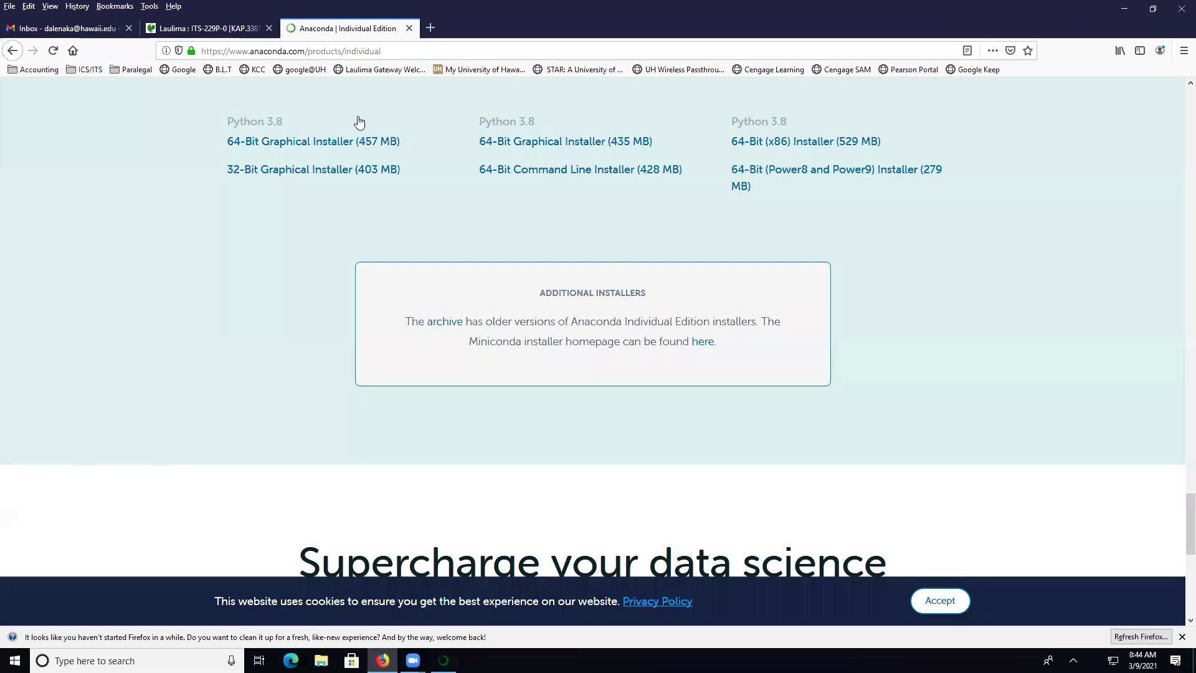
pyautogui.click(208, 28)
pyautogui.click(74, 286)
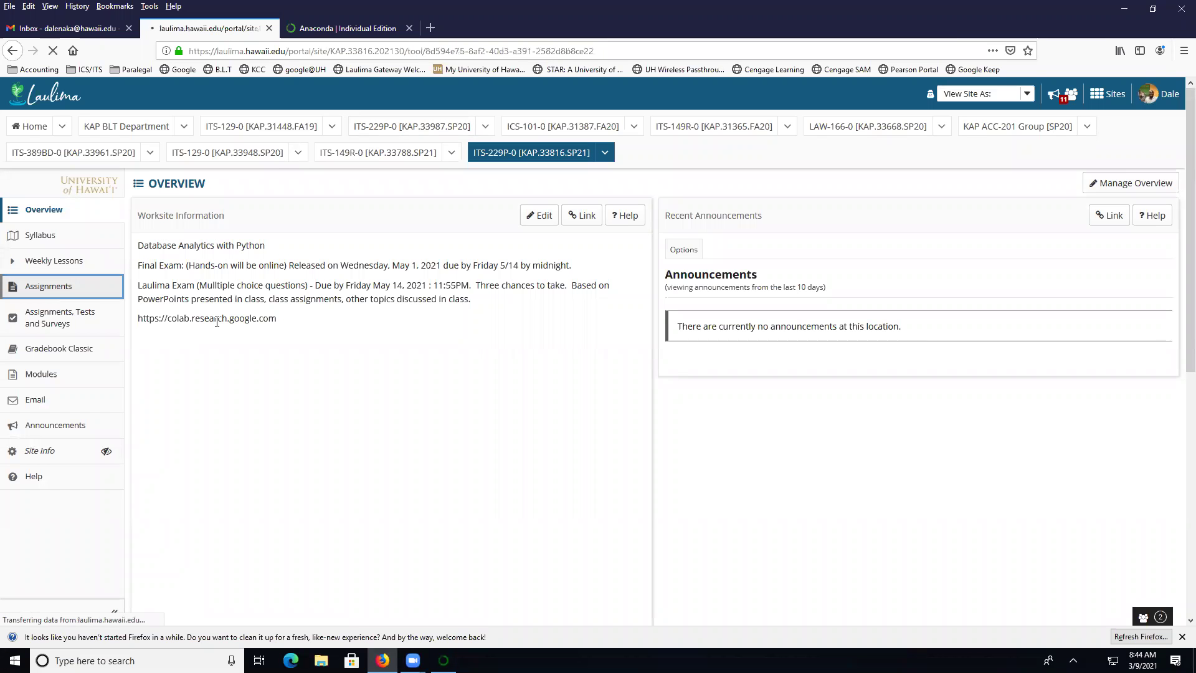
pyautogui.click(255, 373)
pyautogui.scroll(-3, 341, 369)
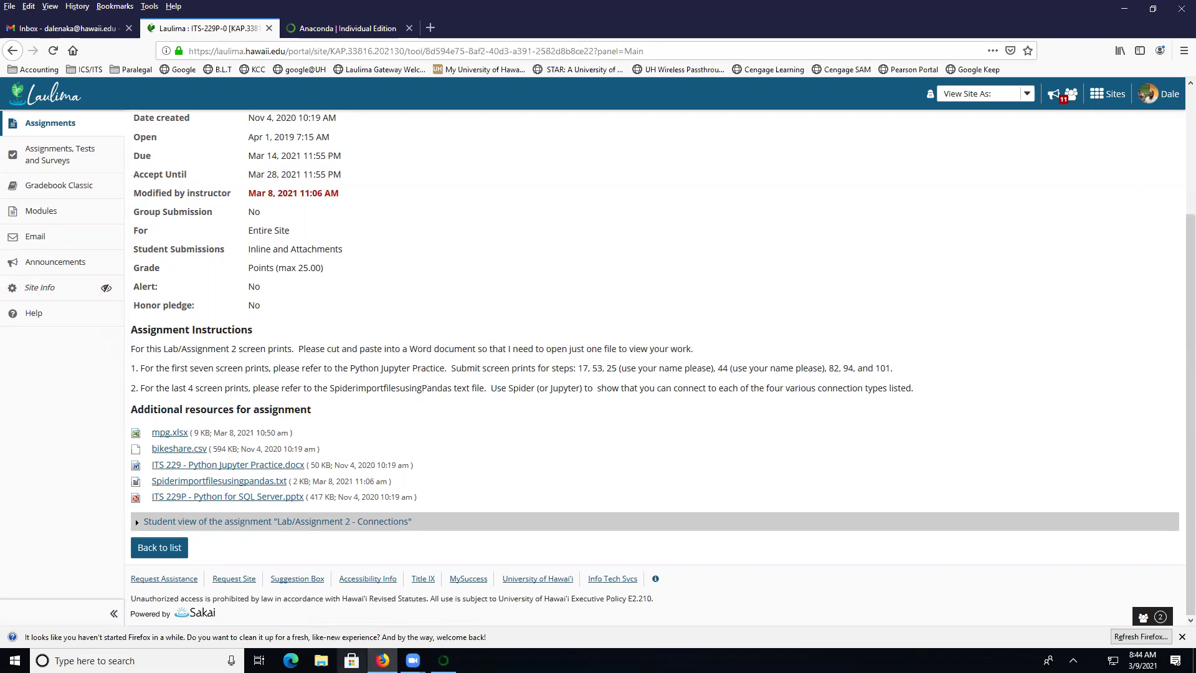
# In File Explorer, check the ThawSpace (T:) drive for bikeshare.csv by modification date and search it for mpg, then close the window
pyautogui.click(320, 660)
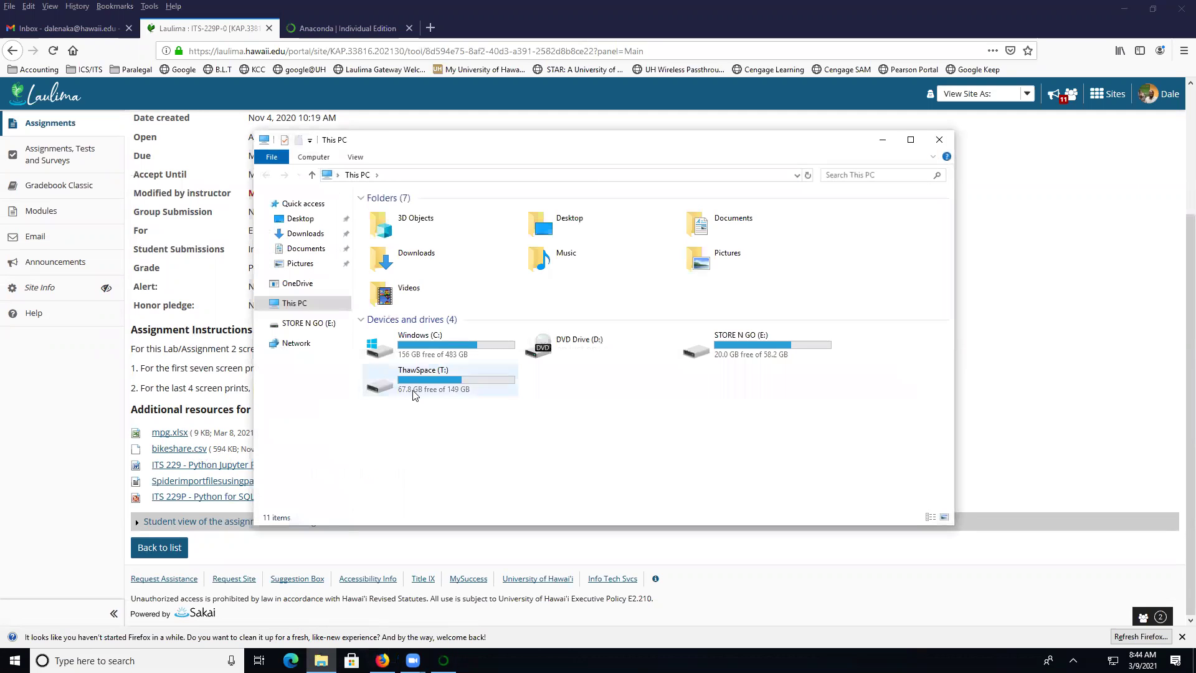
pyautogui.doubleClick(411, 382)
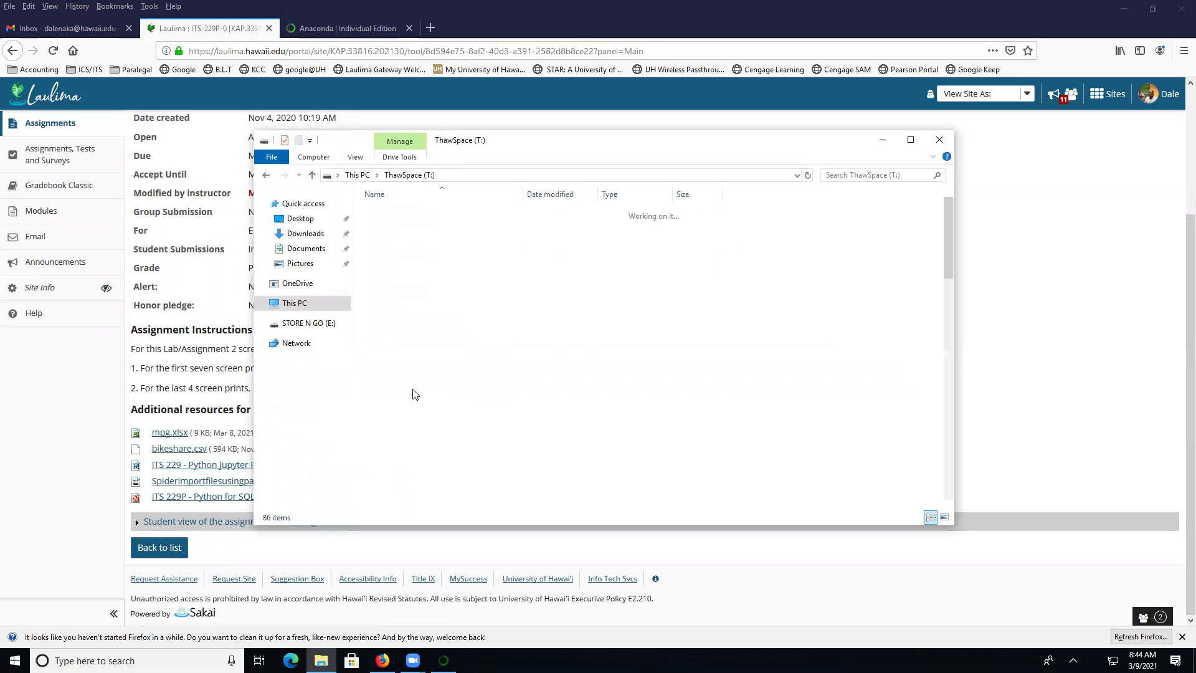
pyautogui.click(542, 195)
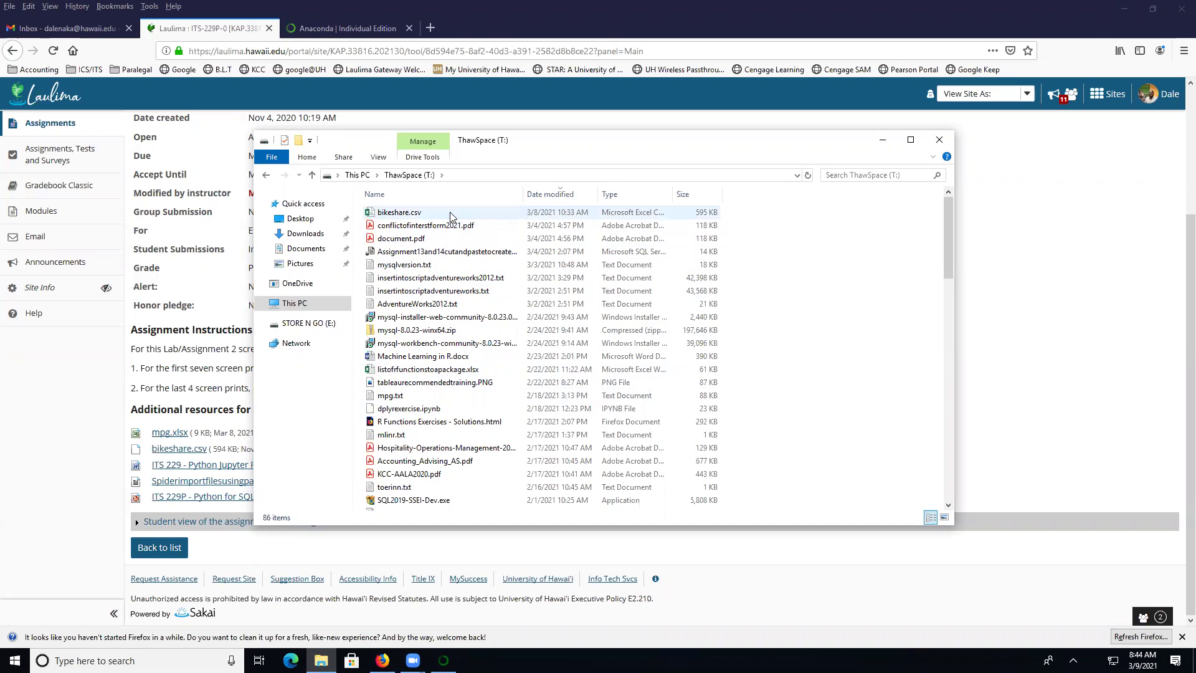
pyautogui.click(839, 174)
pyautogui.write('mpg')
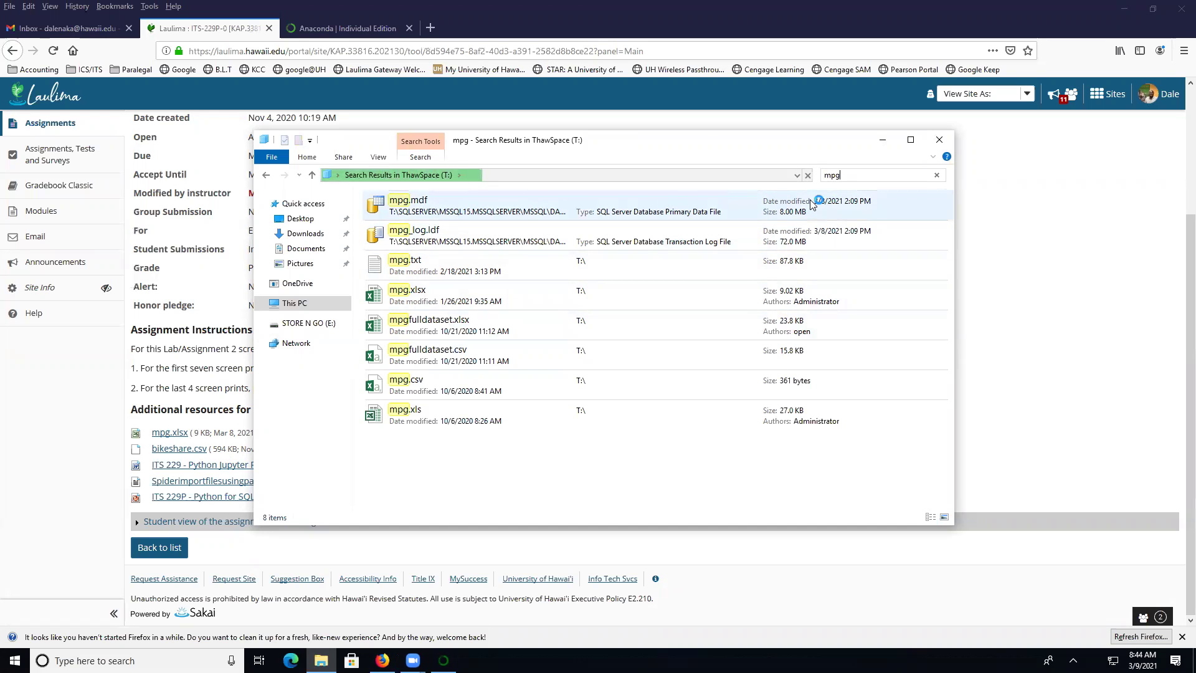
pyautogui.press('BackSpace')
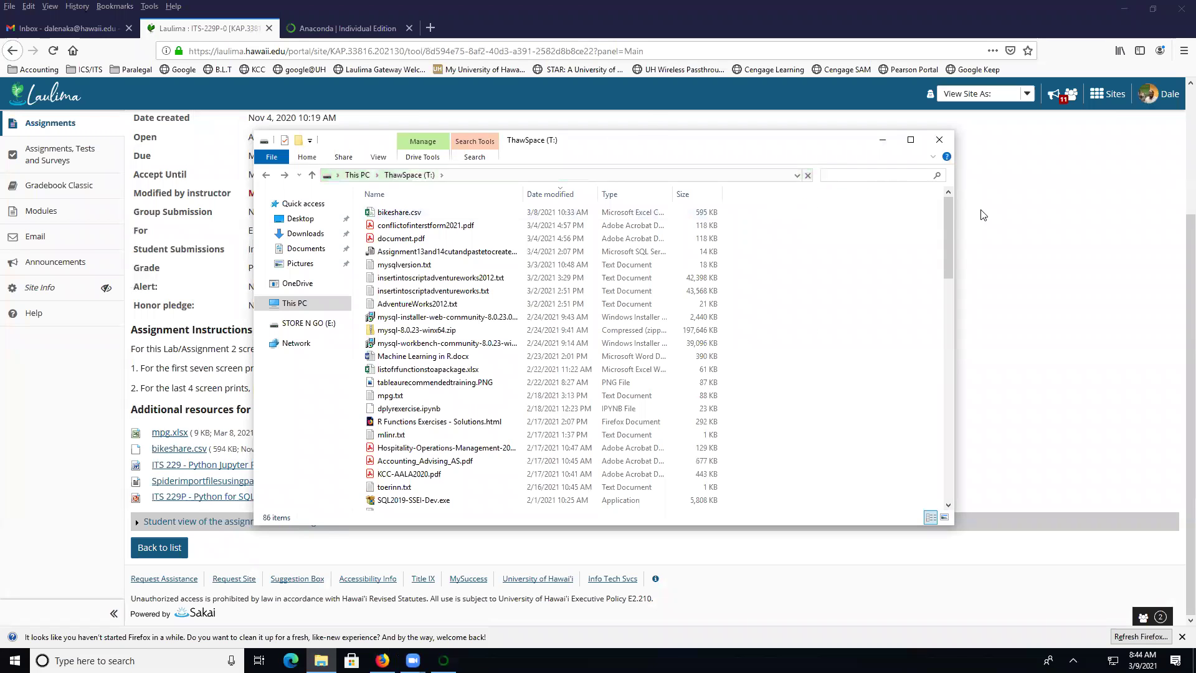
pyautogui.click(939, 140)
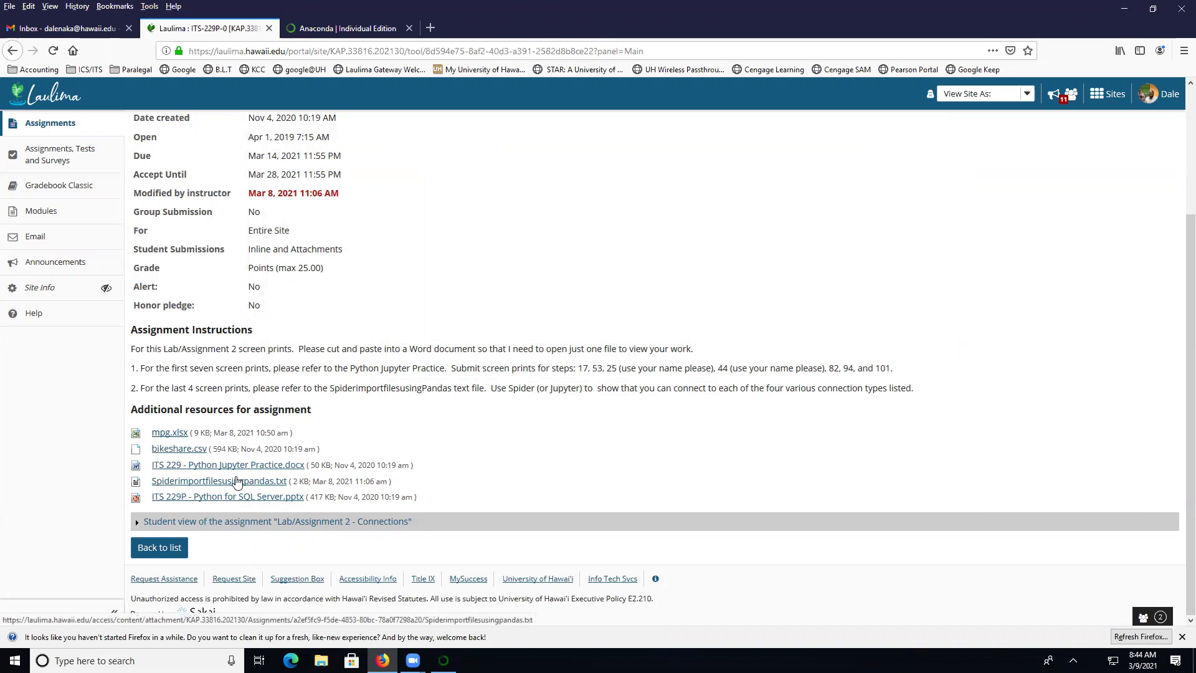
# Open Spiderimportfilesusingpandas.txt from the assignment resources and check the Anaconda3 installation progress
pyautogui.click(237, 481)
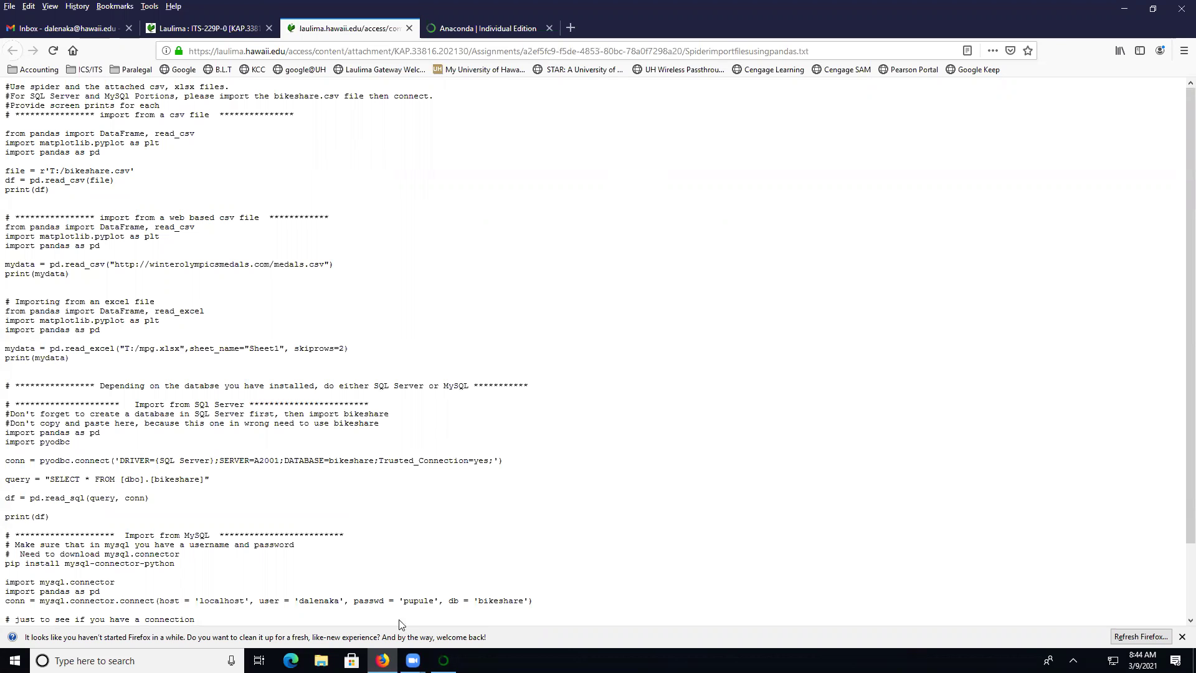
pyautogui.click(443, 660)
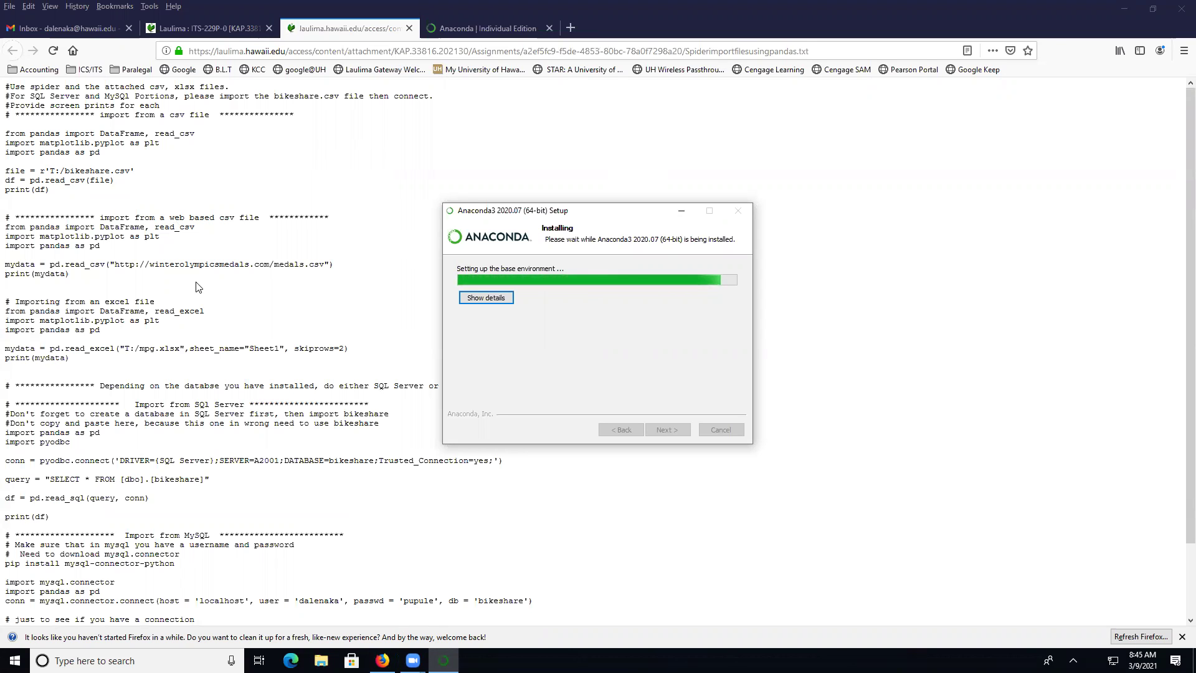
# Launch Ampps.exe from the Ampps folder on the ThawSpace (T:) drive and dismiss the Apache port error
pyautogui.click(15, 660)
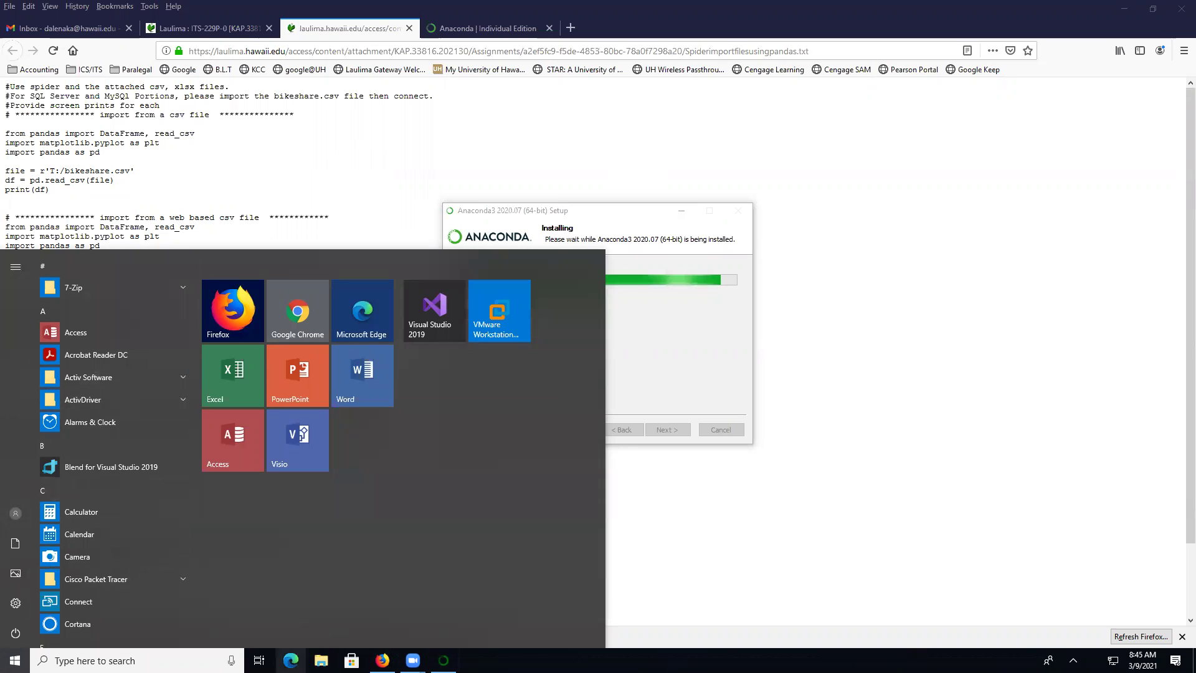
pyautogui.click(321, 660)
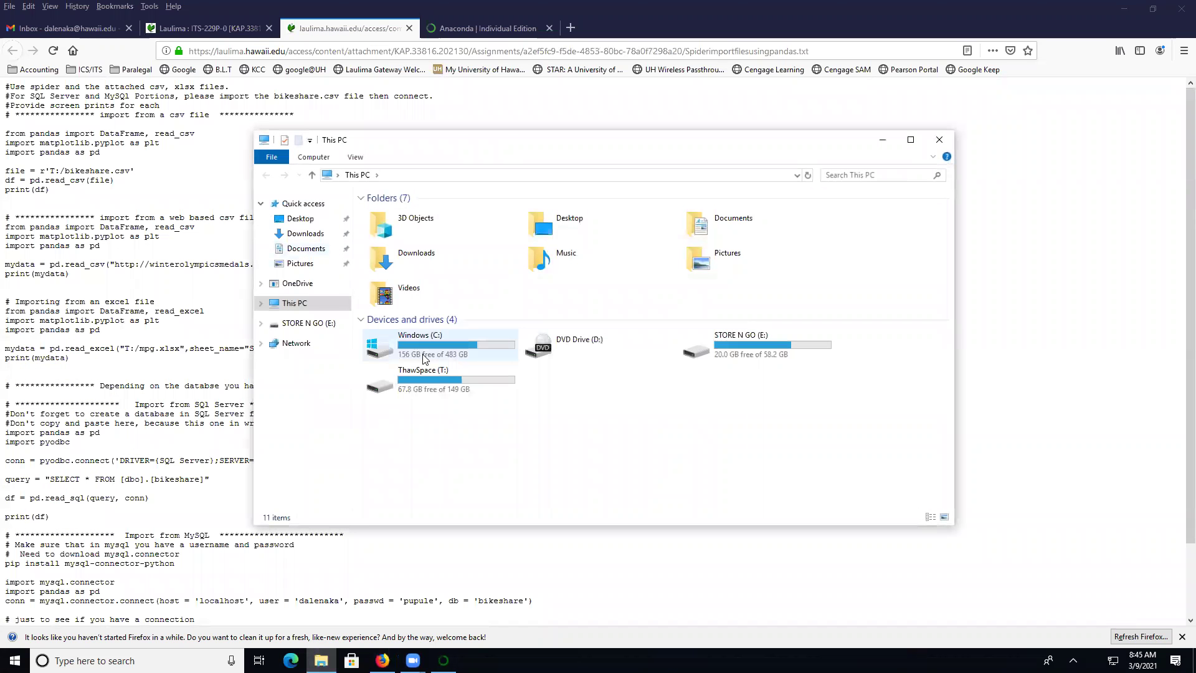
pyautogui.doubleClick(445, 380)
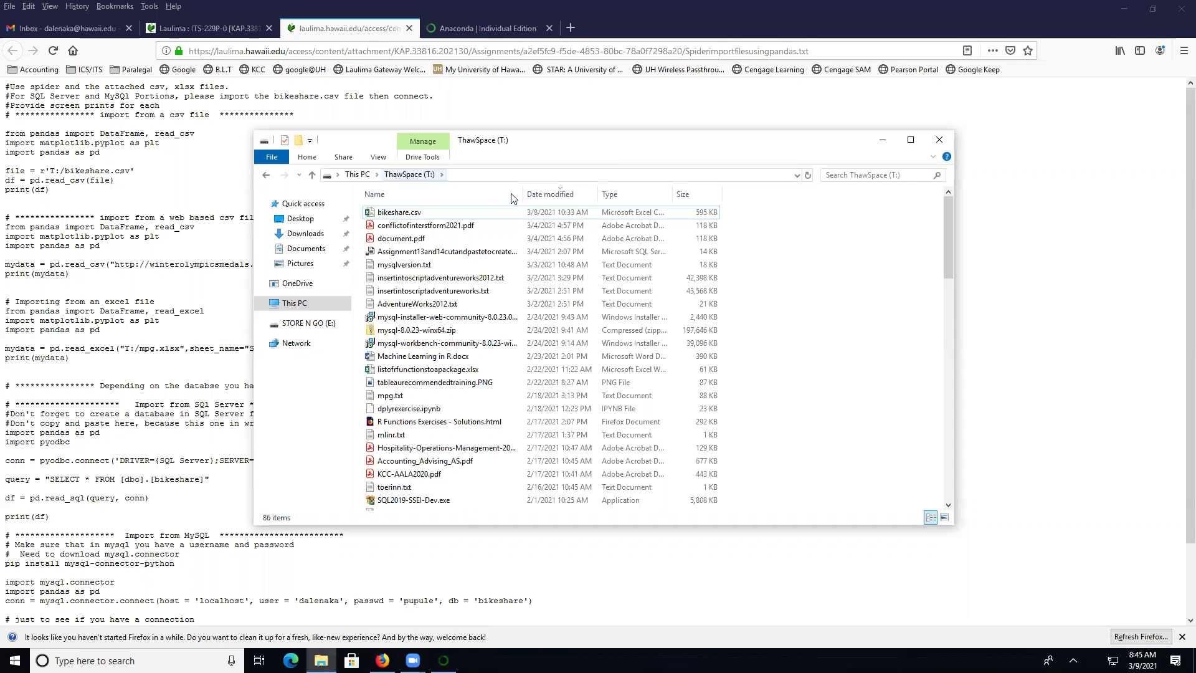
pyautogui.click(412, 194)
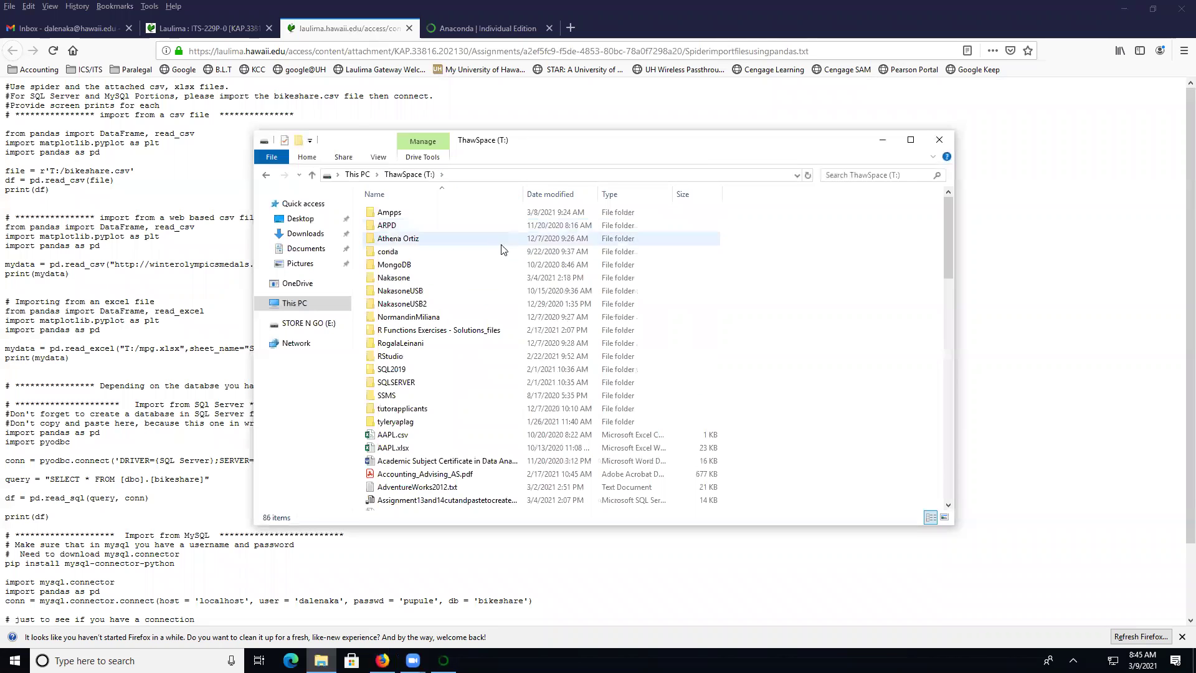
pyautogui.doubleClick(413, 213)
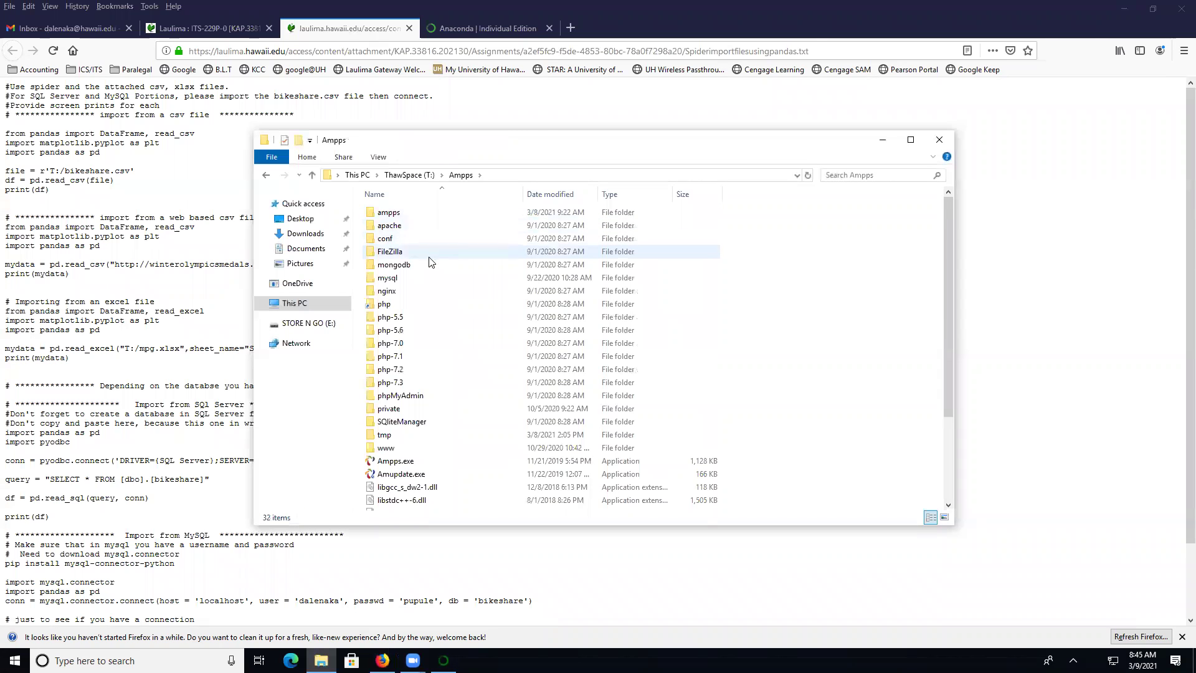
pyautogui.click(441, 463)
pyautogui.doubleClick(441, 463)
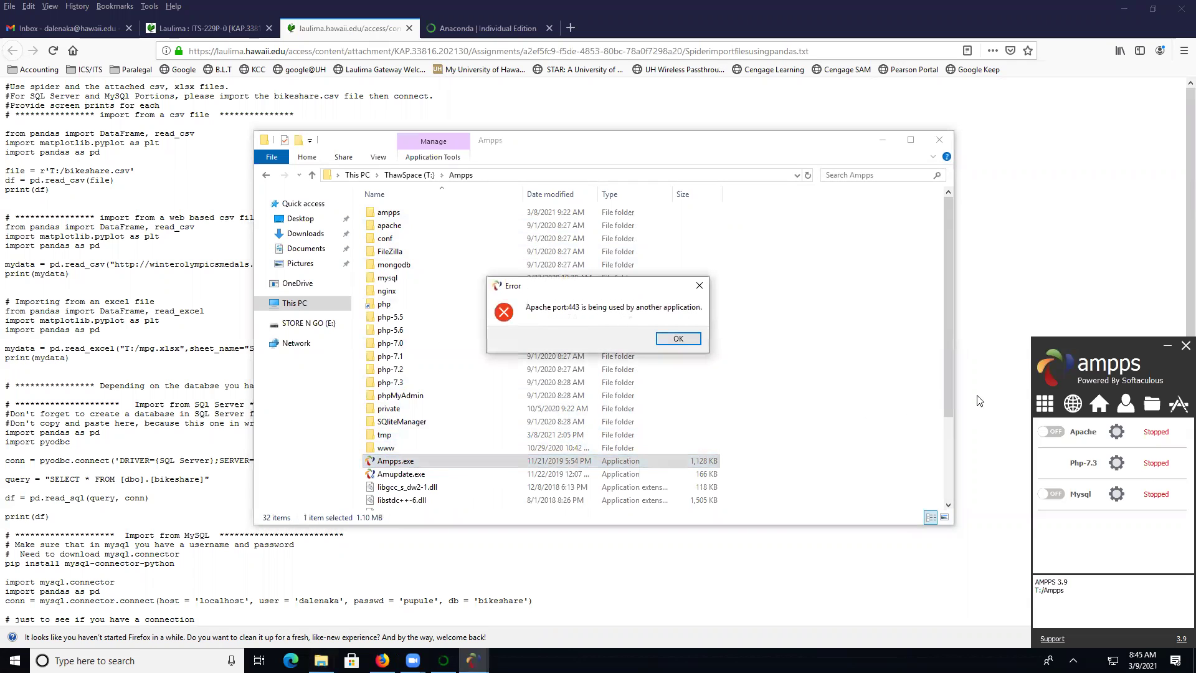
pyautogui.click(685, 338)
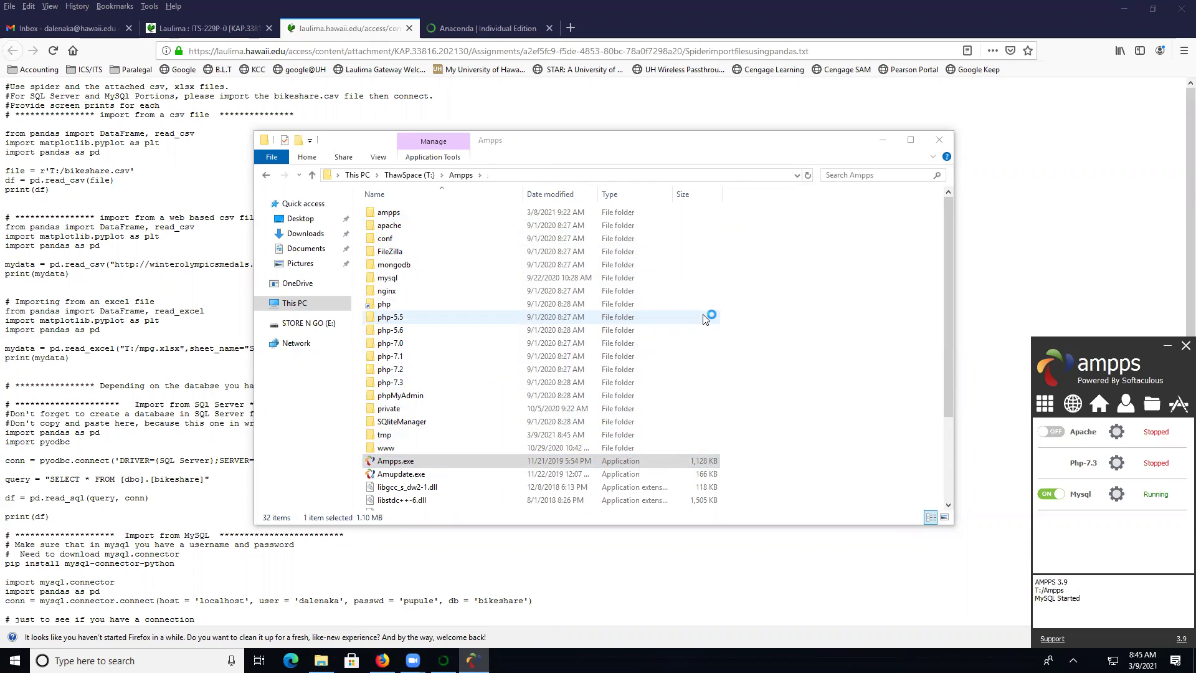
# Stop the VMwareHostd service among the Task Manager services
pyautogui.click(389, 186)
pyautogui.moveTo(558, 224); pyautogui.dragTo(559, 430)
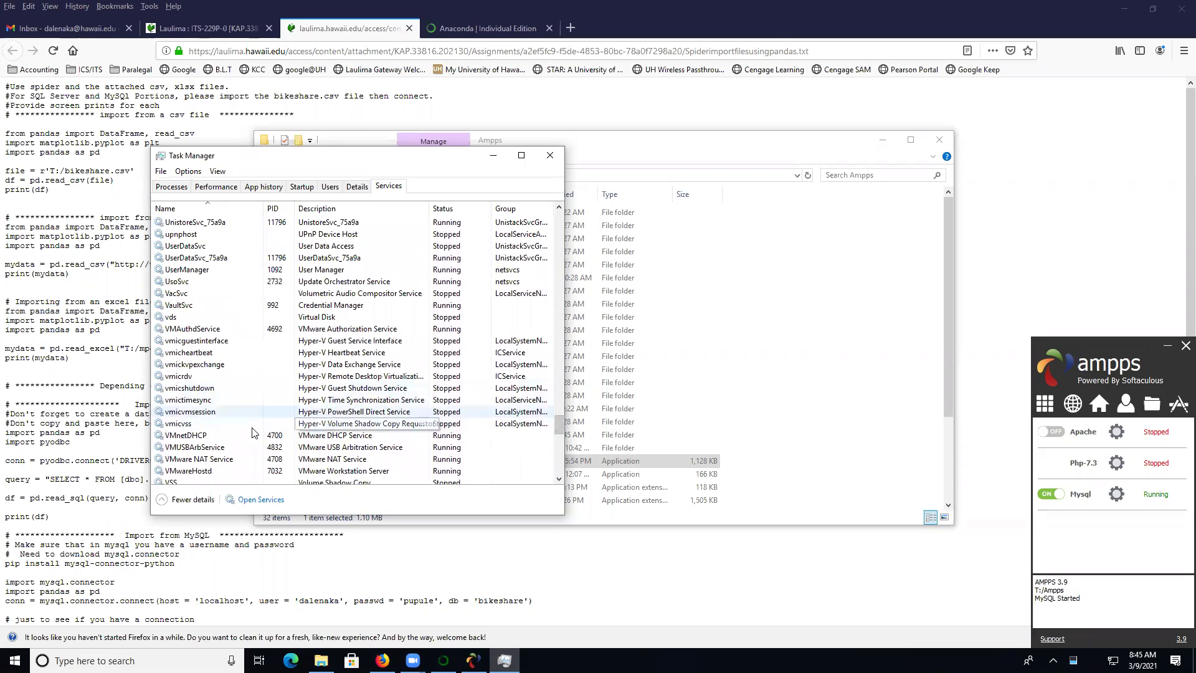
pyautogui.rightClick(215, 471)
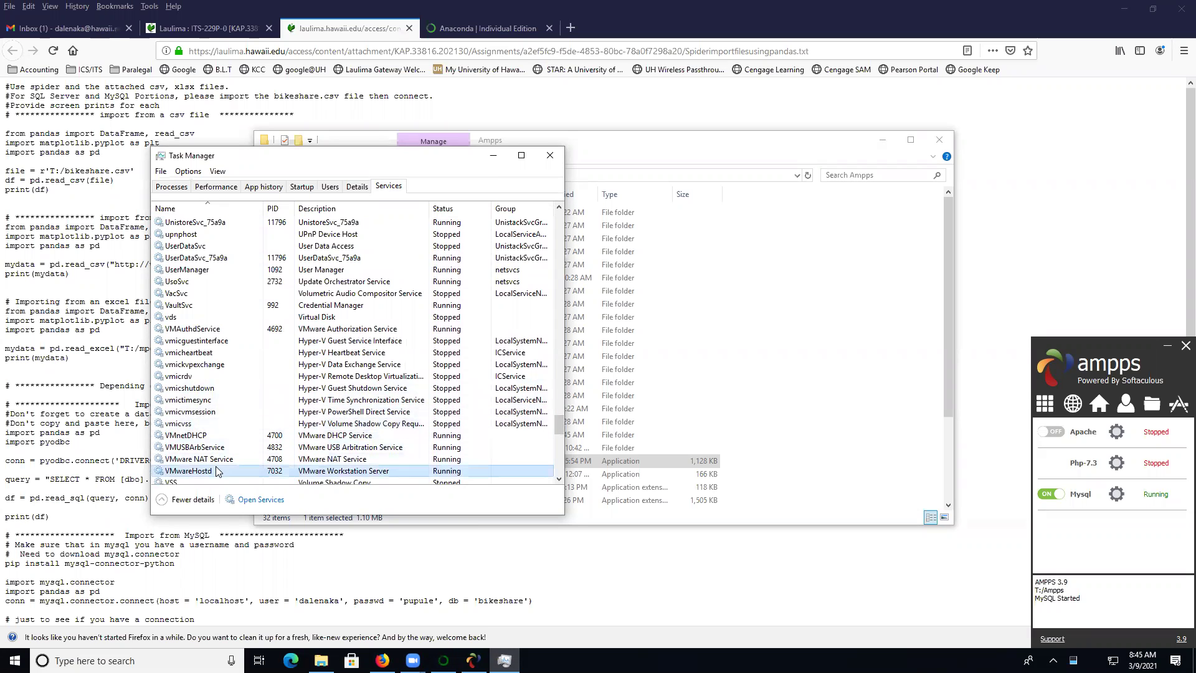
pyautogui.click(181, 488)
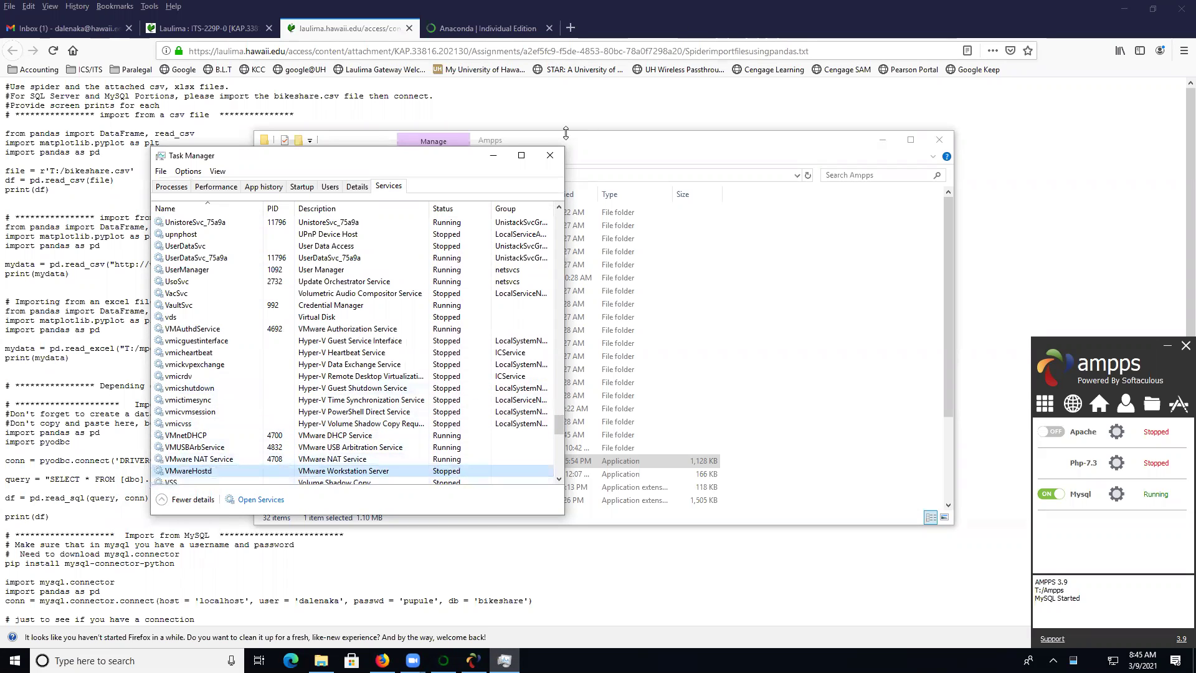
# Start the Apache server in AMPPS and close the Task Manager and Ampps folder windows
pyautogui.click(550, 155)
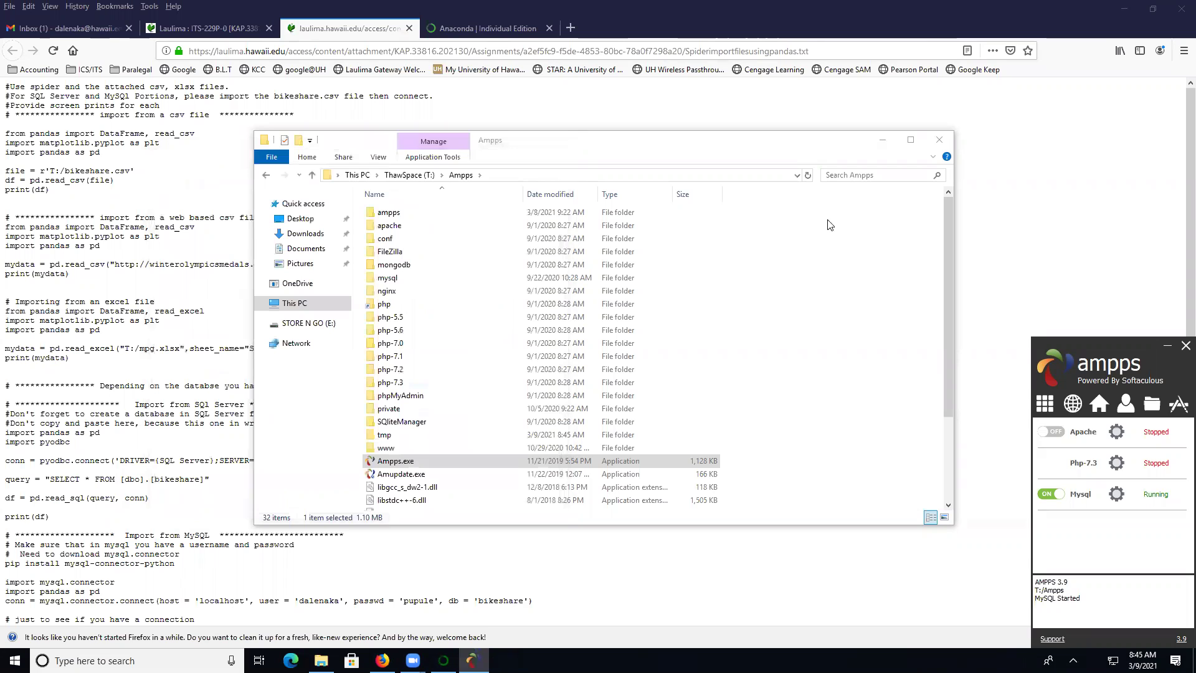
pyautogui.click(1052, 432)
pyautogui.click(939, 141)
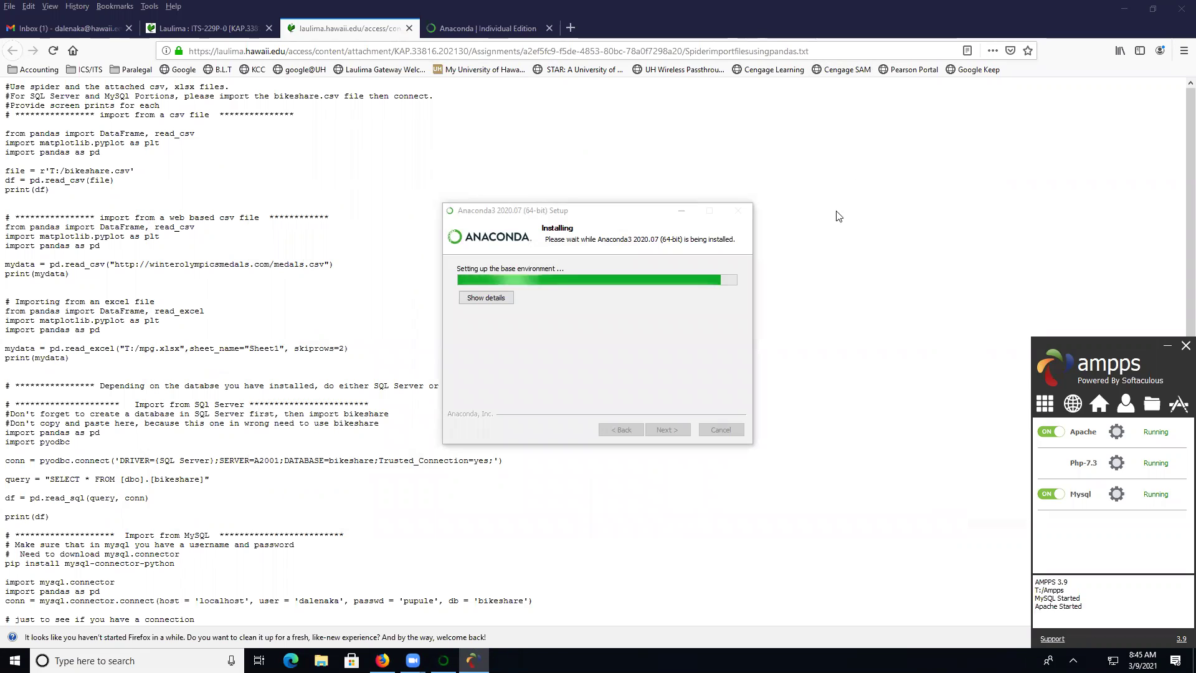
# Open phpMyAdmin at localhost\phpmyadmin in a new Firefox tab
pyautogui.click(809, 437)
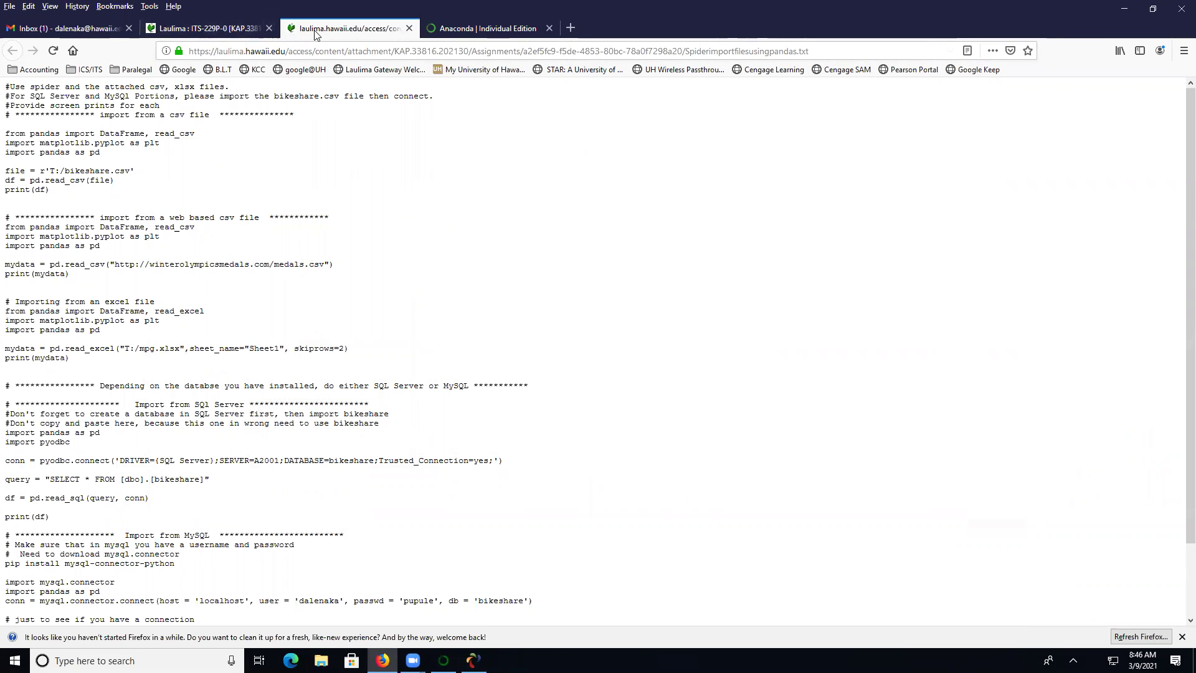
pyautogui.click(571, 27)
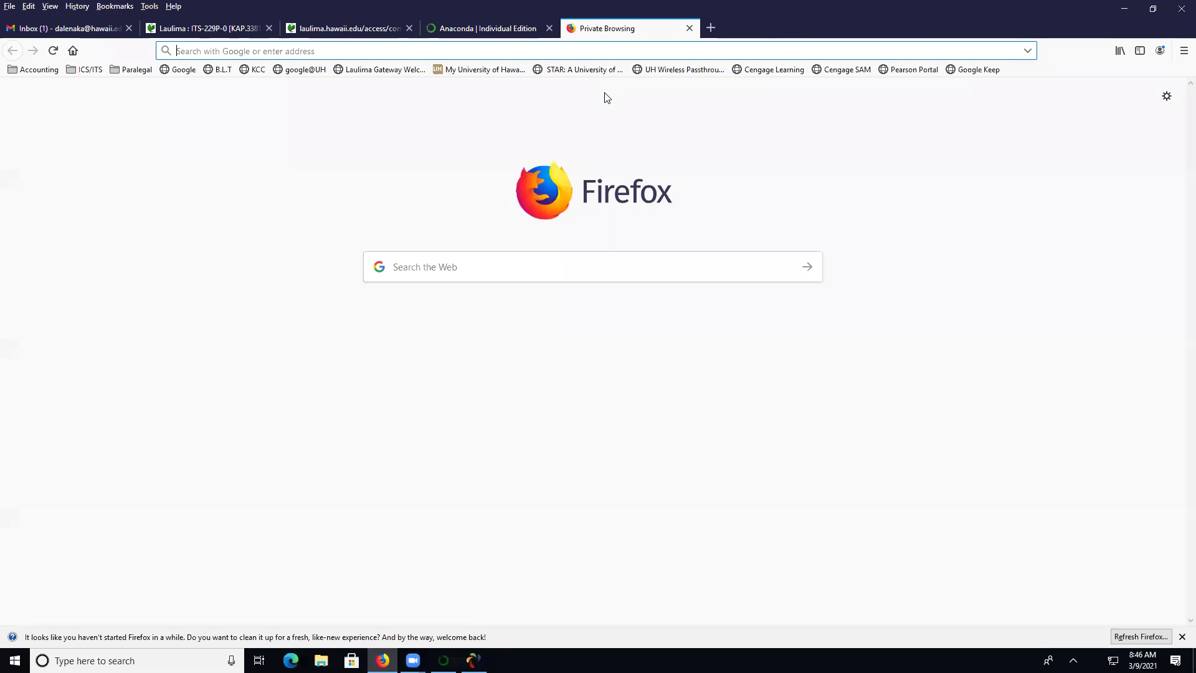
pyautogui.write('loc')
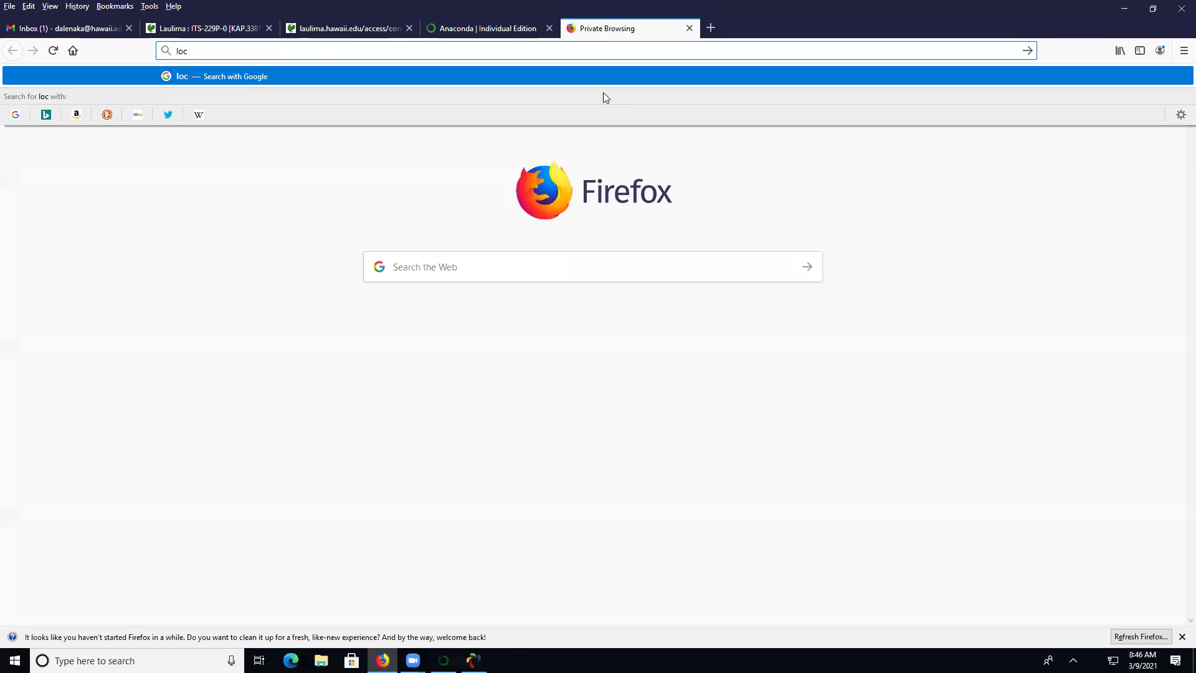
pyautogui.write('alhost\\ph')
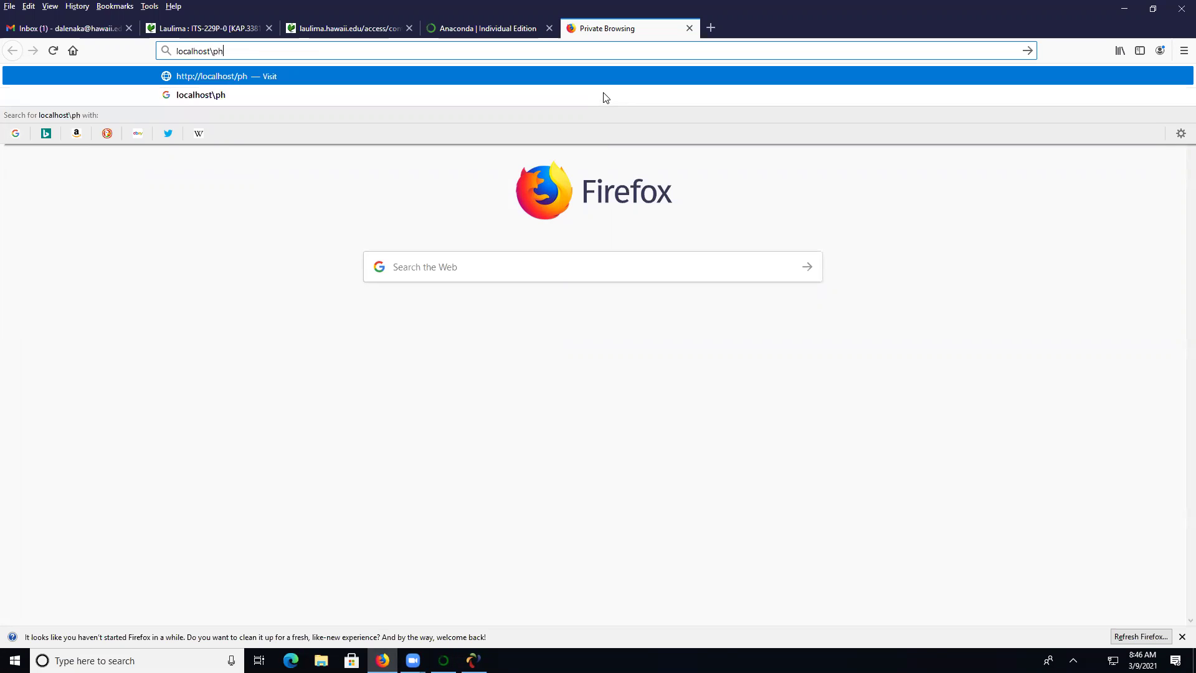
pyautogui.write('pmyadmin')
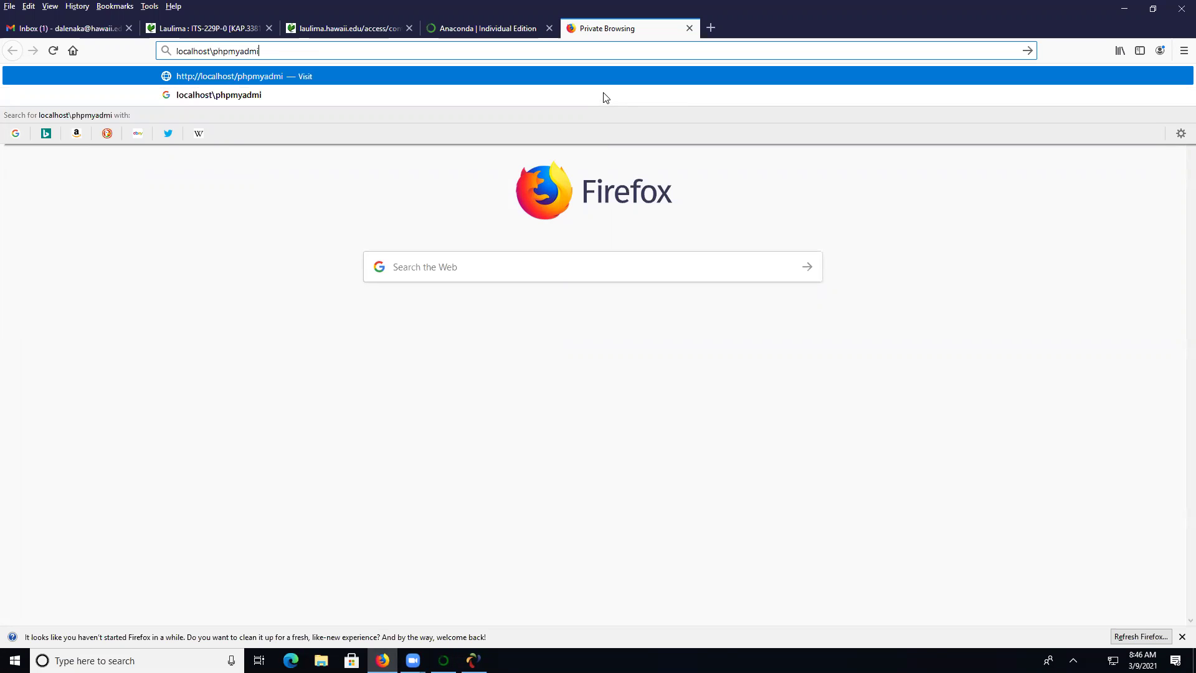
pyautogui.press('Return')
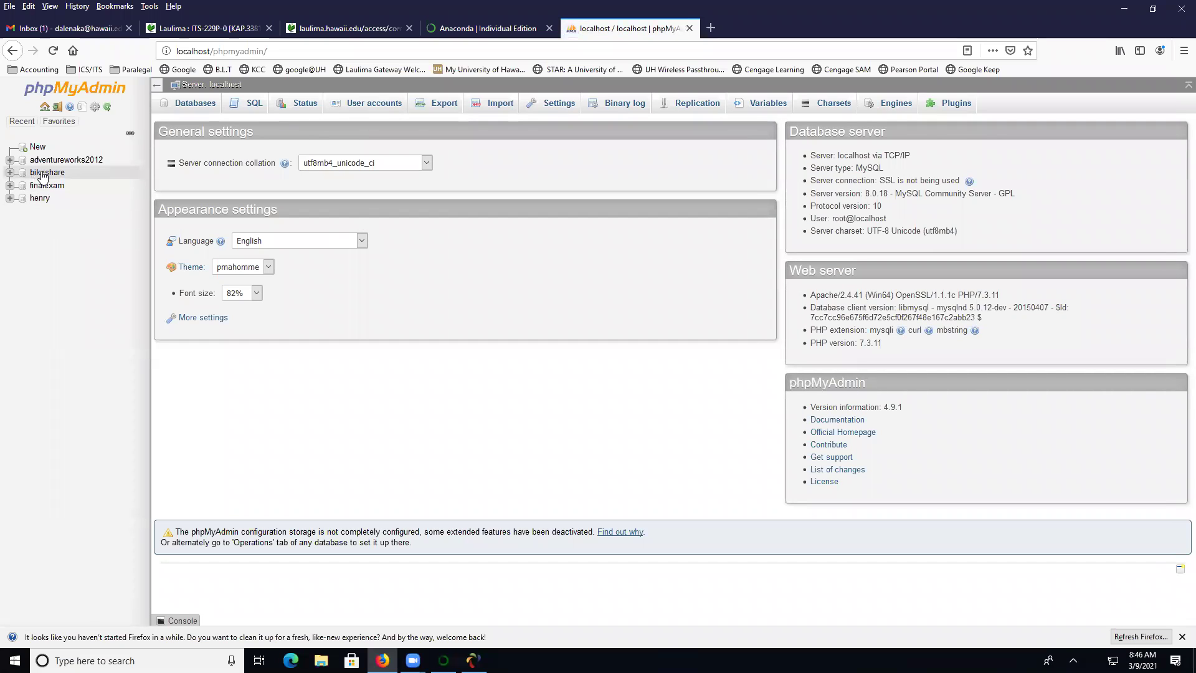
# Delete the existing bikeshare database by running the SQL query "drop database bikeshare" on the server
pyautogui.click(10, 173)
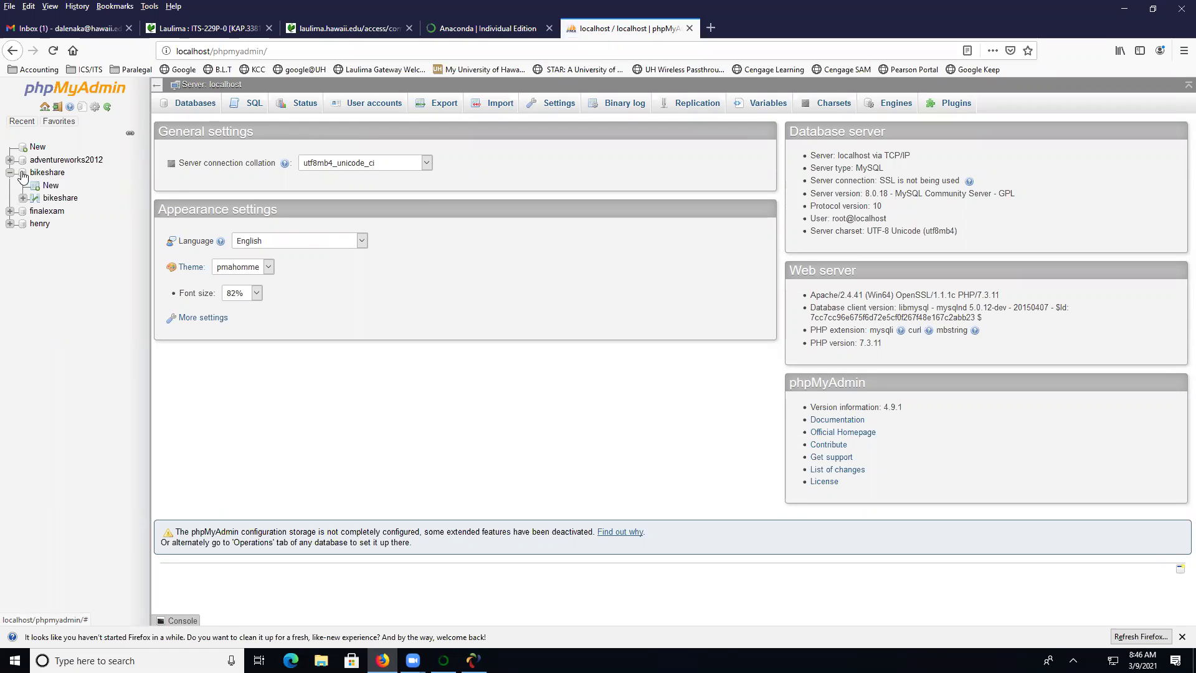
pyautogui.click(247, 106)
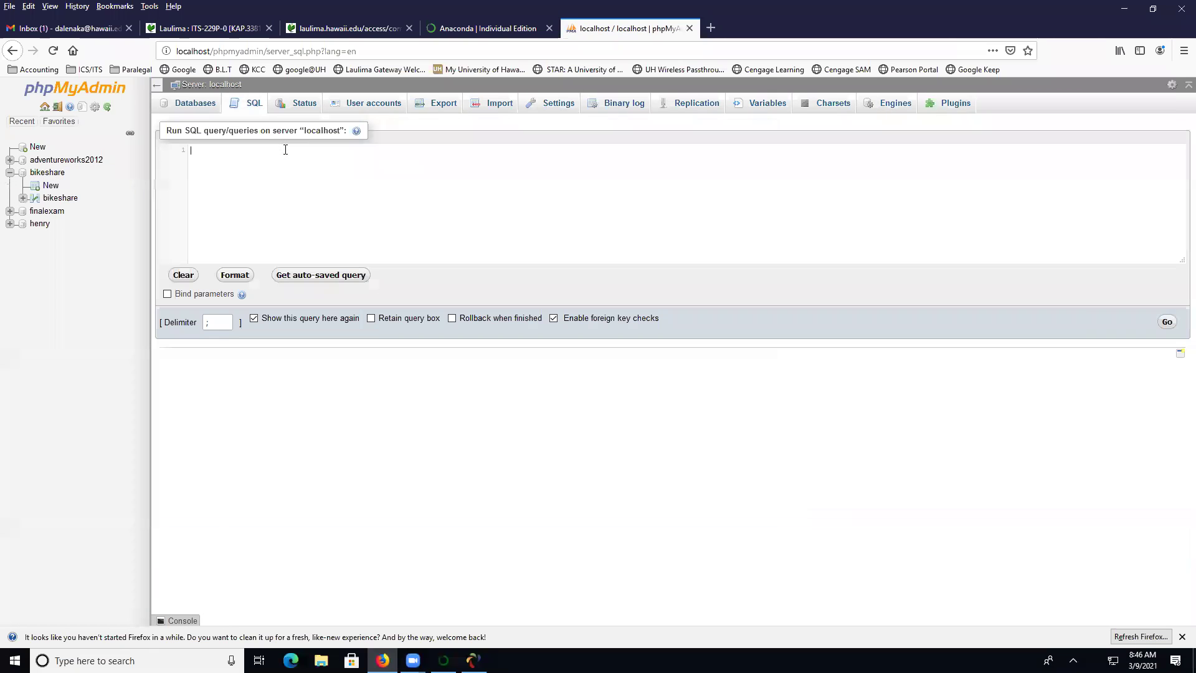
pyautogui.write('drop d')
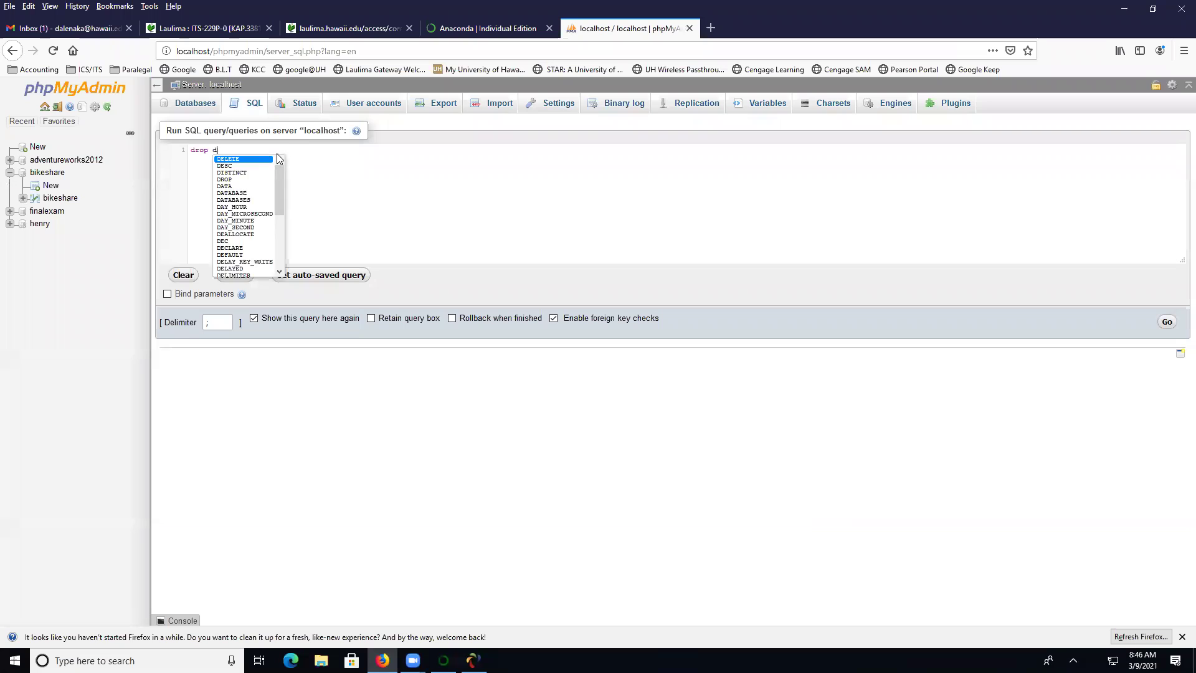
pyautogui.write('atabase bikeshare')
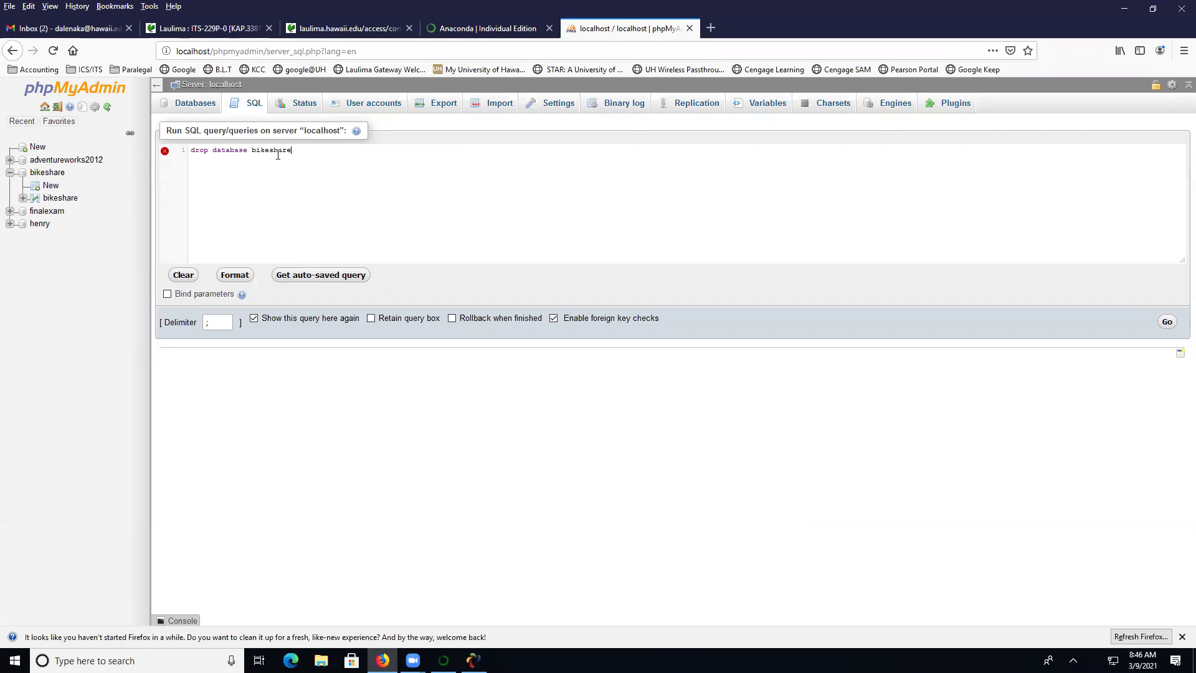
pyautogui.click(1167, 322)
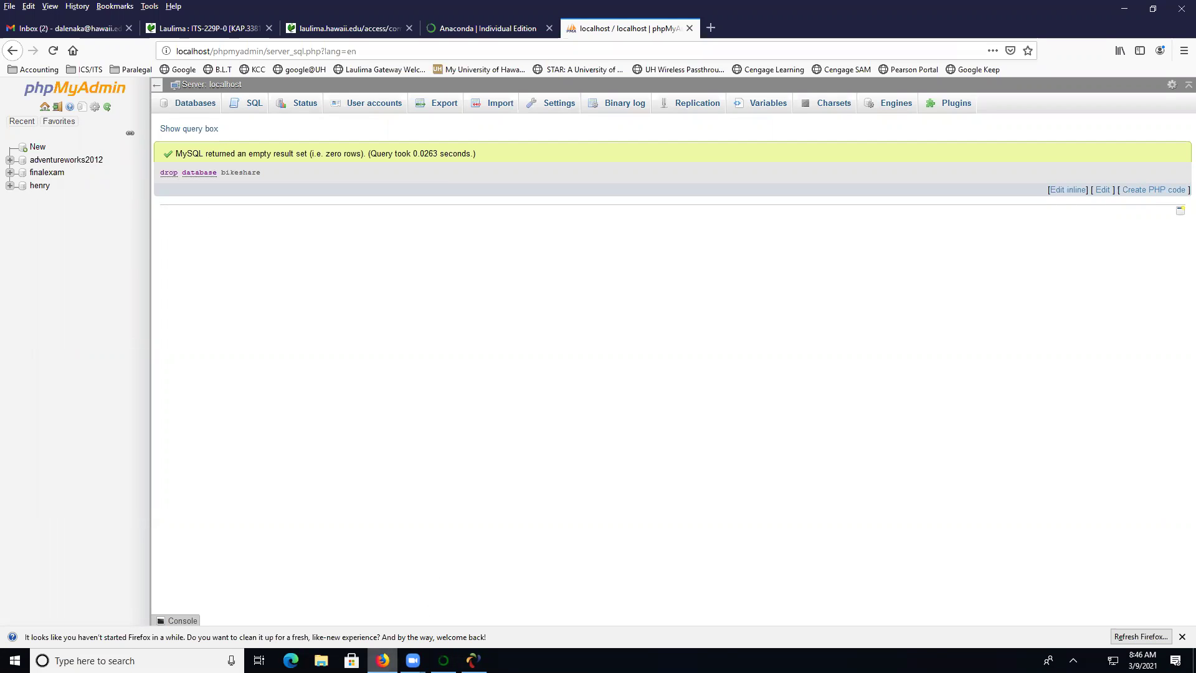
# Finish the Anaconda3 setup wizard and close the two Anaconda web pages it opens
pyautogui.click(382, 660)
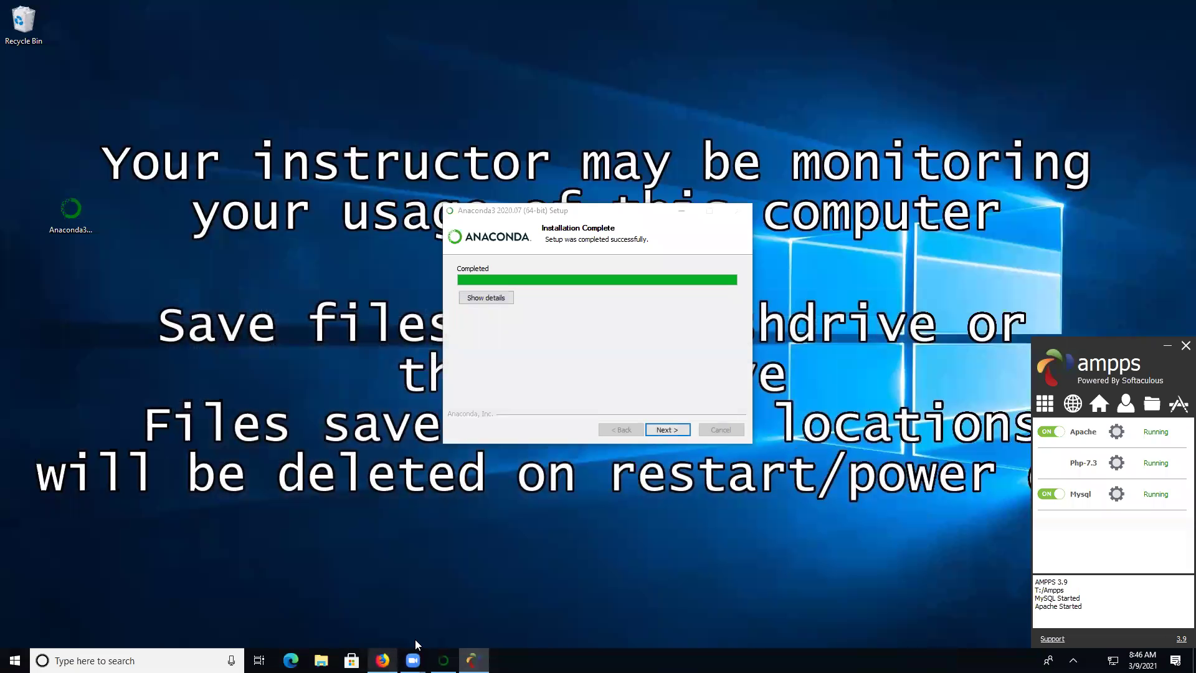
pyautogui.click(667, 427)
pyautogui.click(670, 430)
pyautogui.click(668, 430)
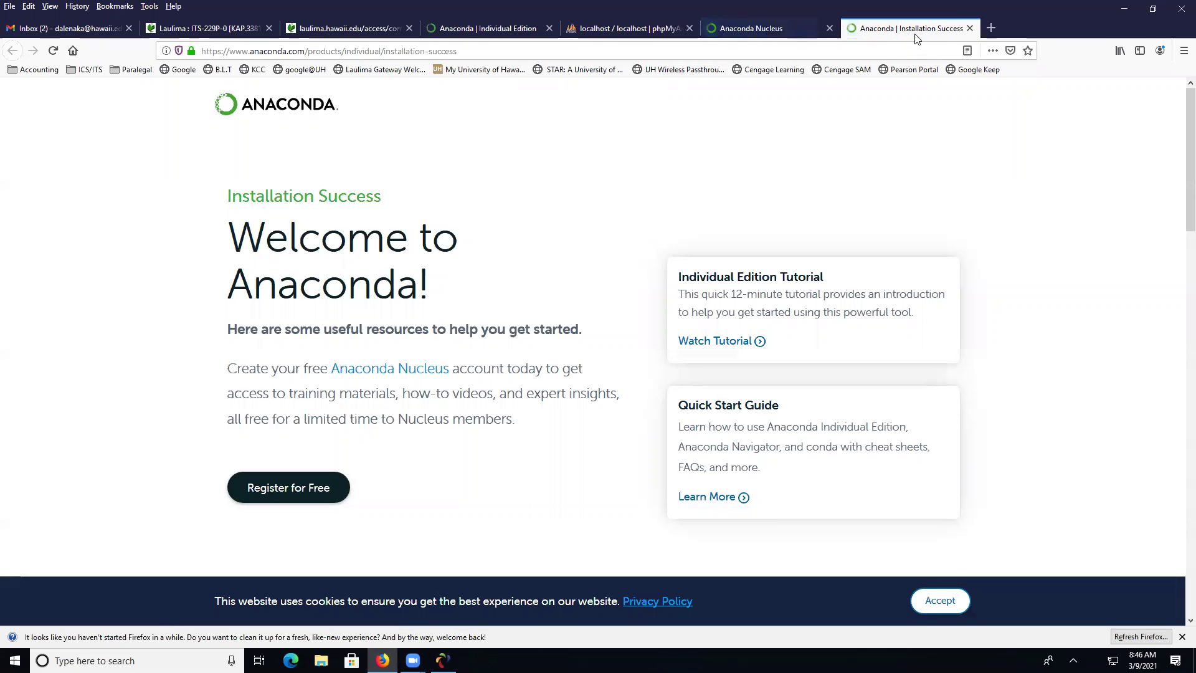
pyautogui.click(970, 28)
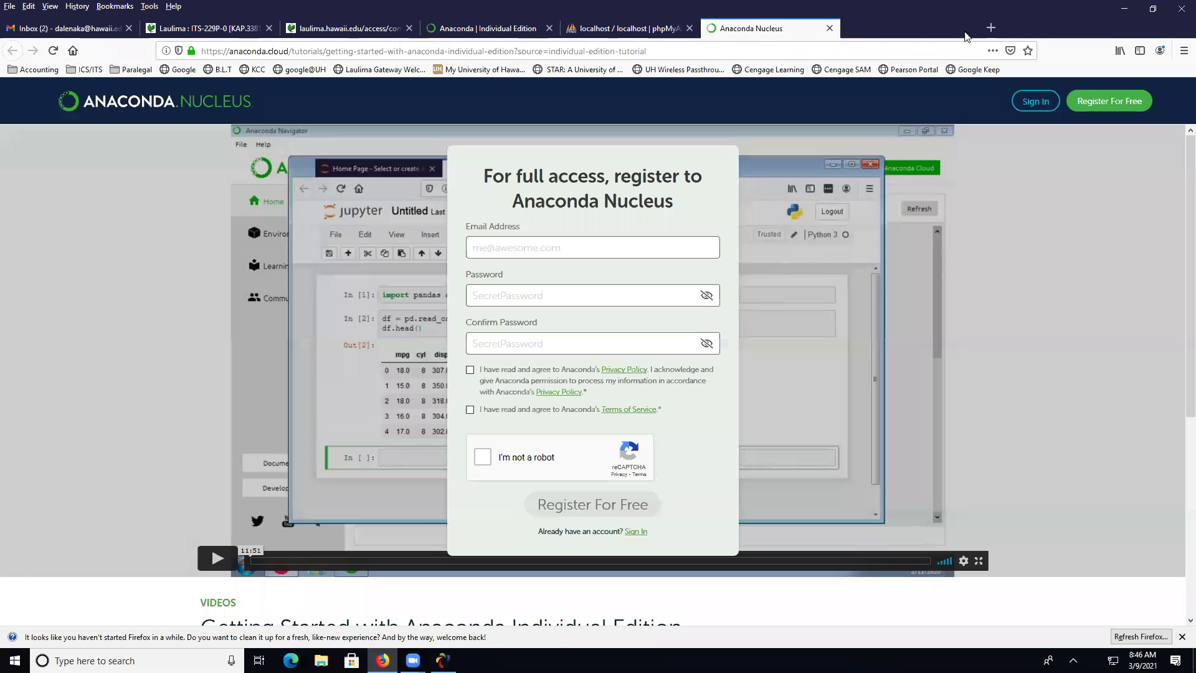
pyautogui.click(830, 28)
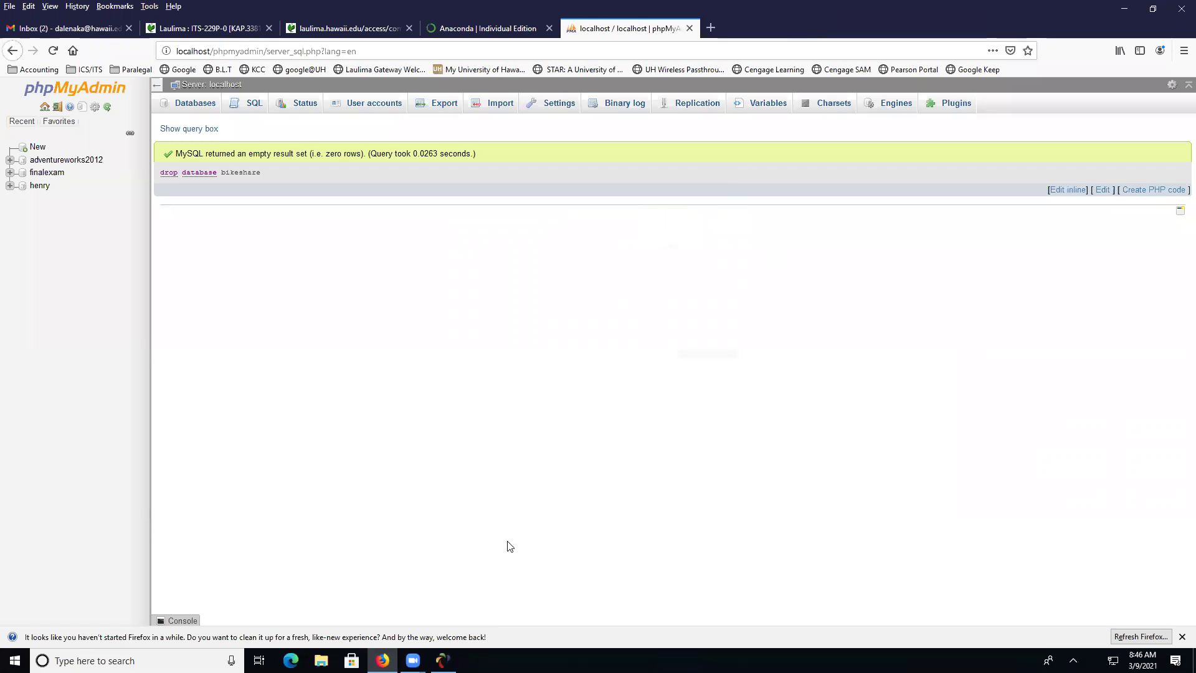
# Launch Anaconda Navigator from the Anaconda3 (64-bit) program folder and accept its welcome message
pyautogui.click(15, 660)
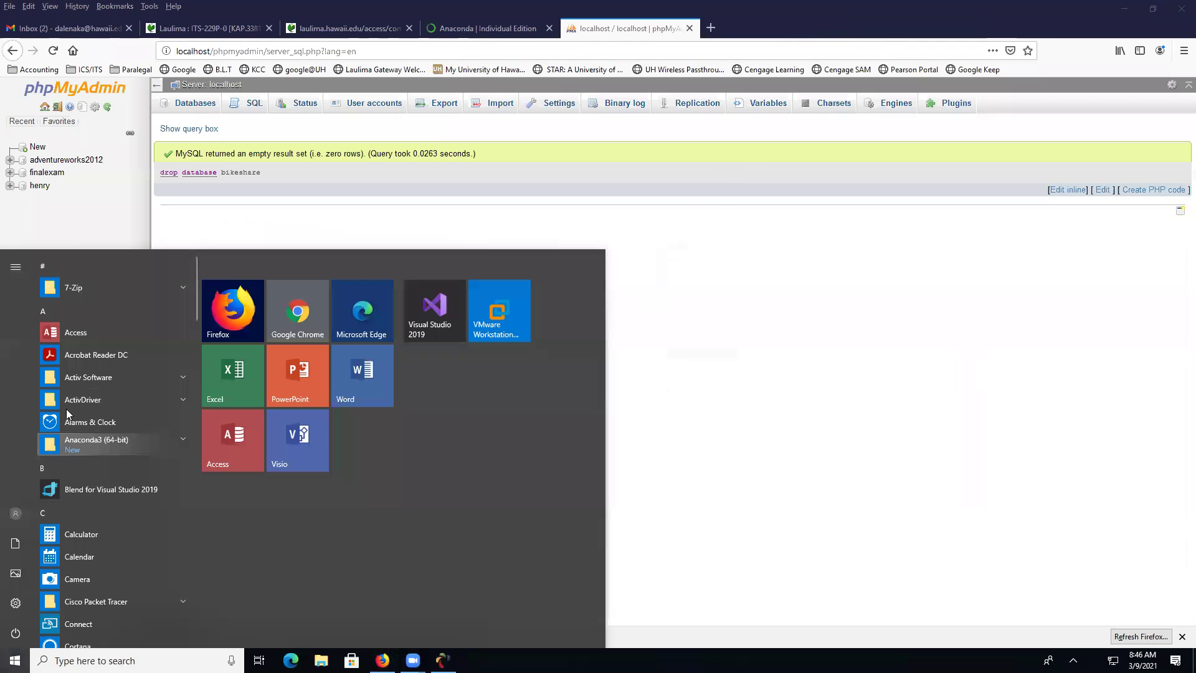
pyautogui.click(108, 441)
pyautogui.click(114, 467)
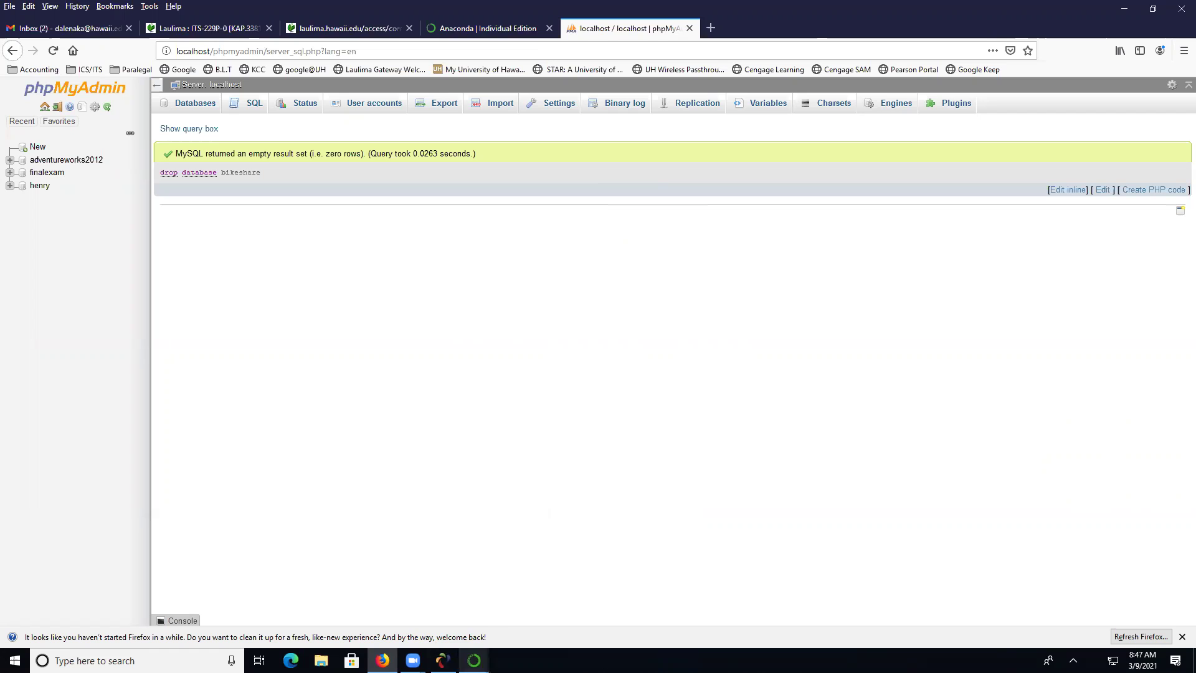
pyautogui.moveTo(474, 659)
pyautogui.click(545, 618)
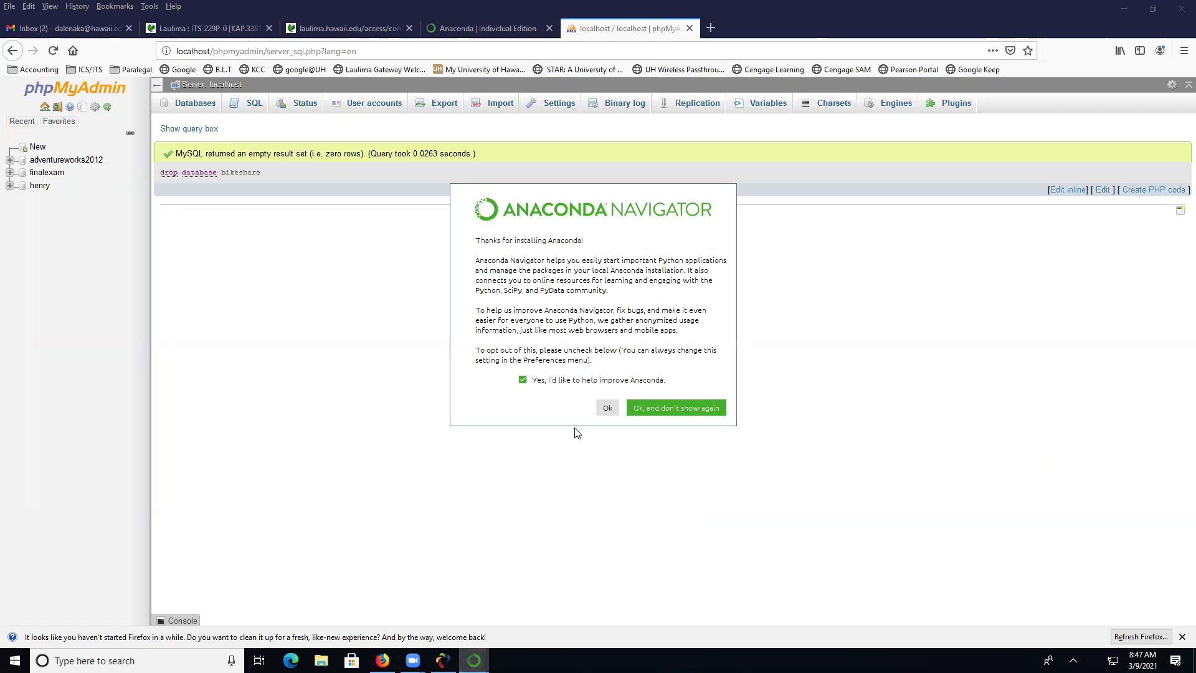
pyautogui.click(608, 406)
pyautogui.click(474, 659)
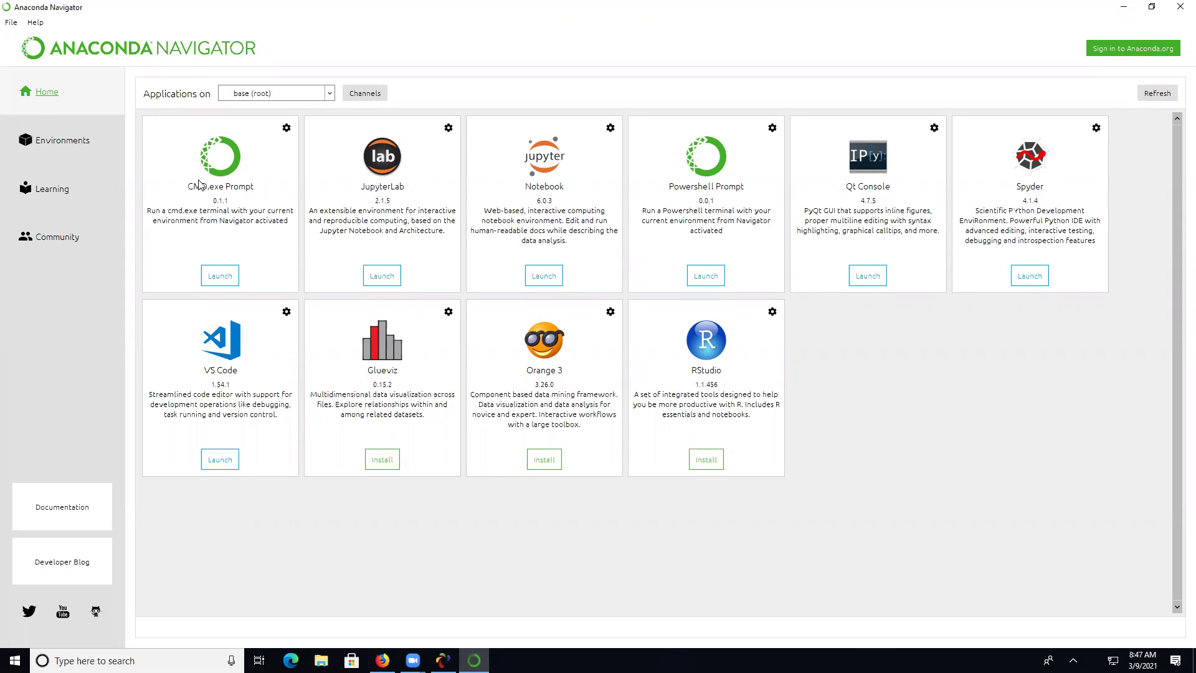
# Launch Spyder from Anaconda Navigator and dismiss the update notice and the Kite installation offer
pyautogui.click(1024, 276)
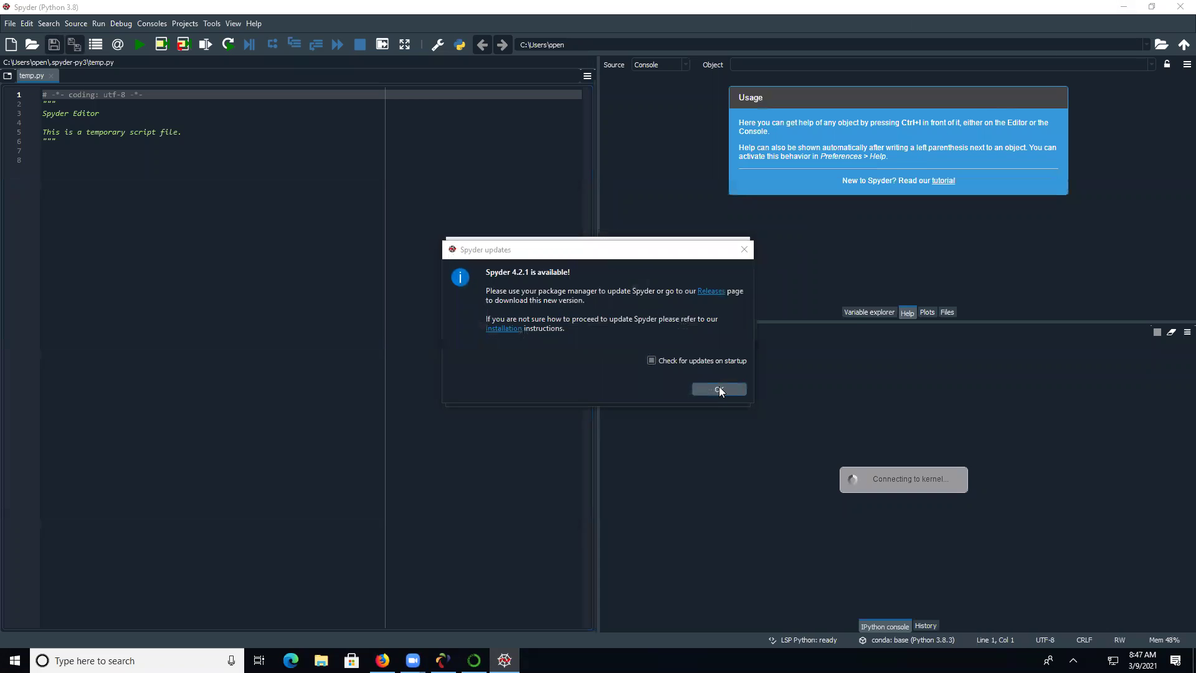
pyautogui.click(719, 390)
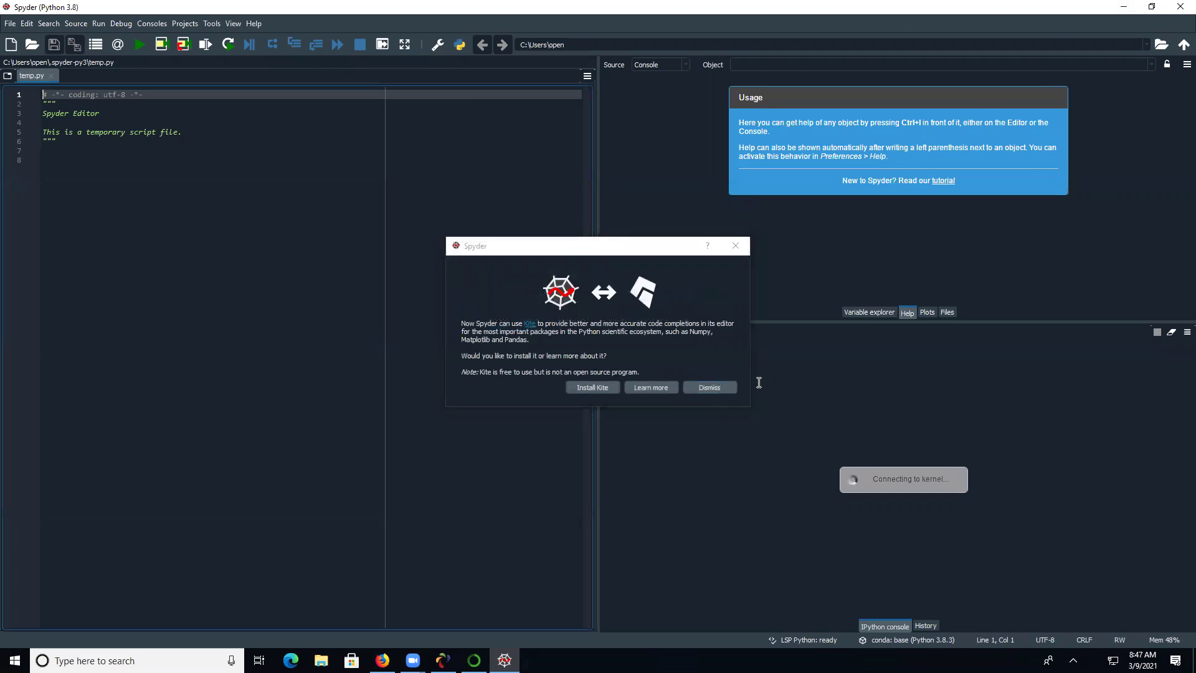
pyautogui.click(700, 388)
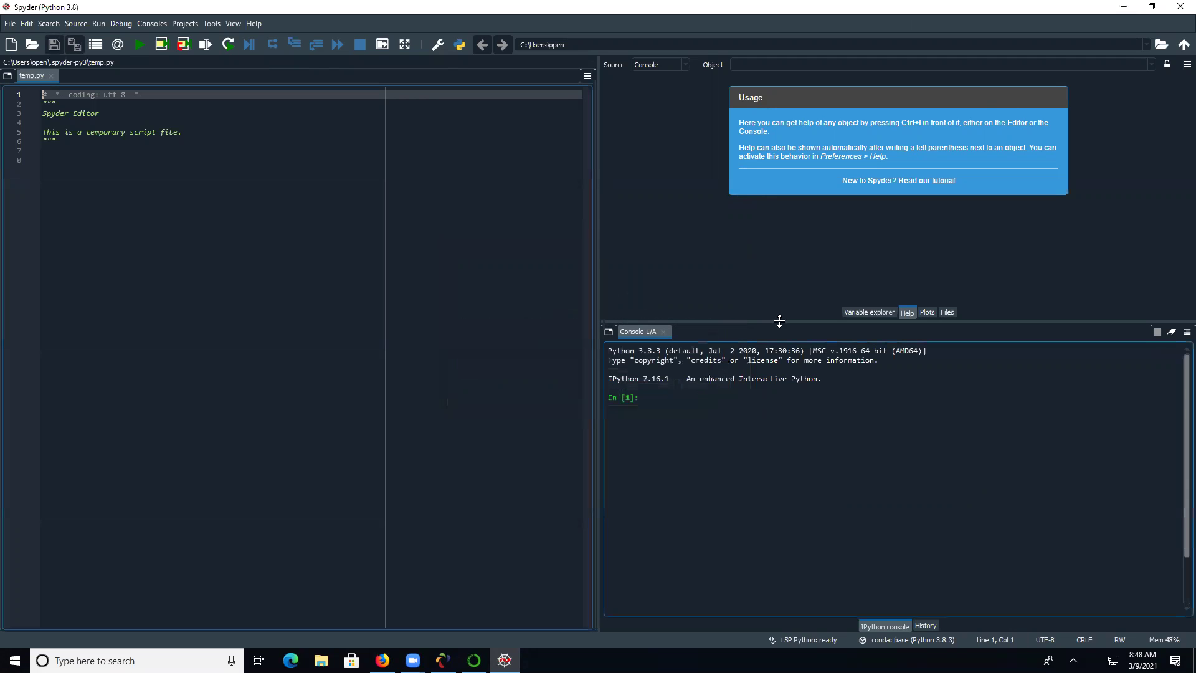
pyautogui.click(1123, 7)
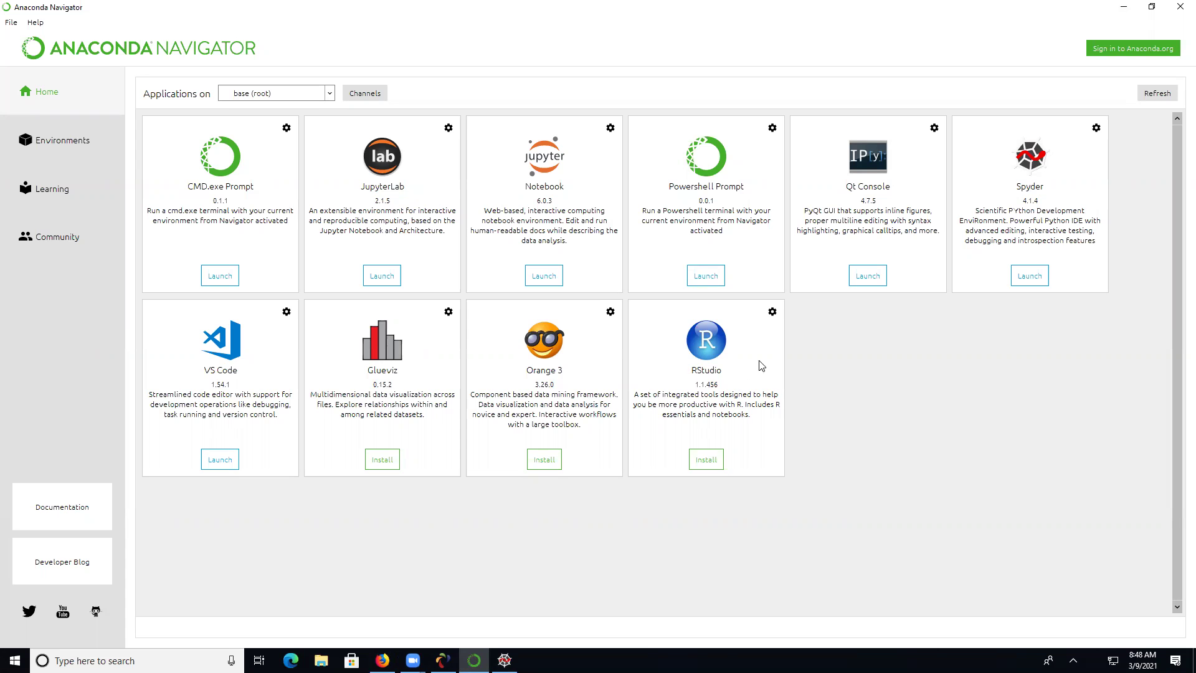
pyautogui.click(504, 660)
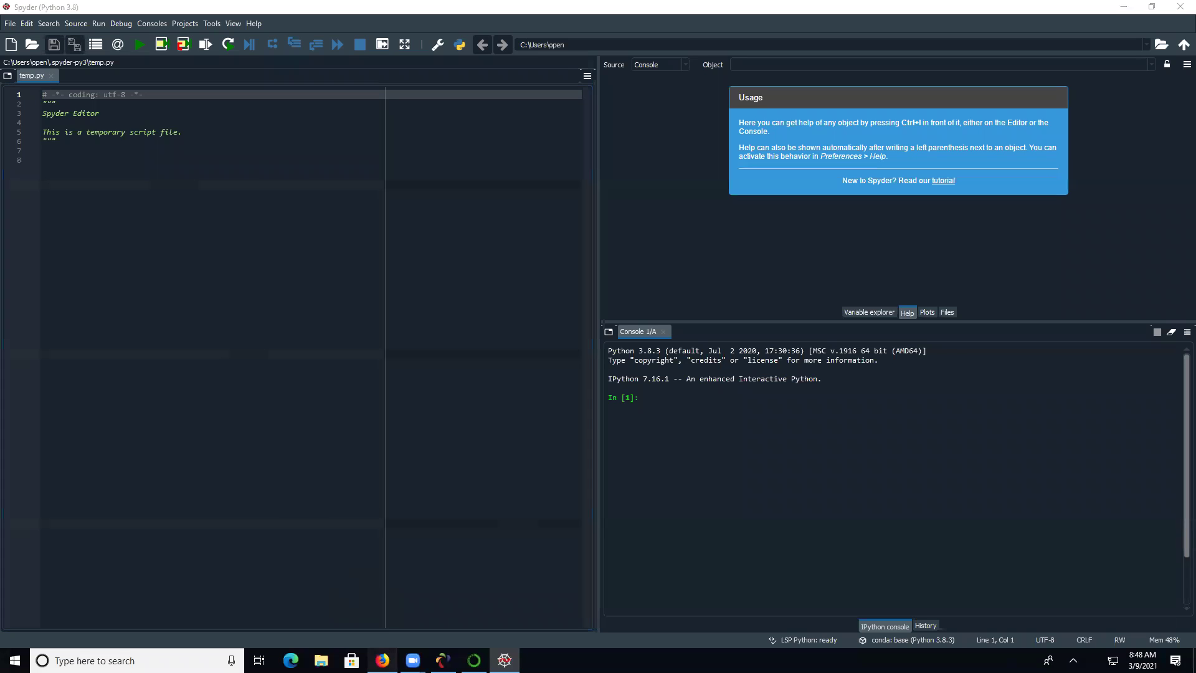
# Copy the bikeshare.csv import code from the assignment text in Firefox and paste it into Spyder's temp.py at line 8
pyautogui.click(382, 658)
pyautogui.click(378, 29)
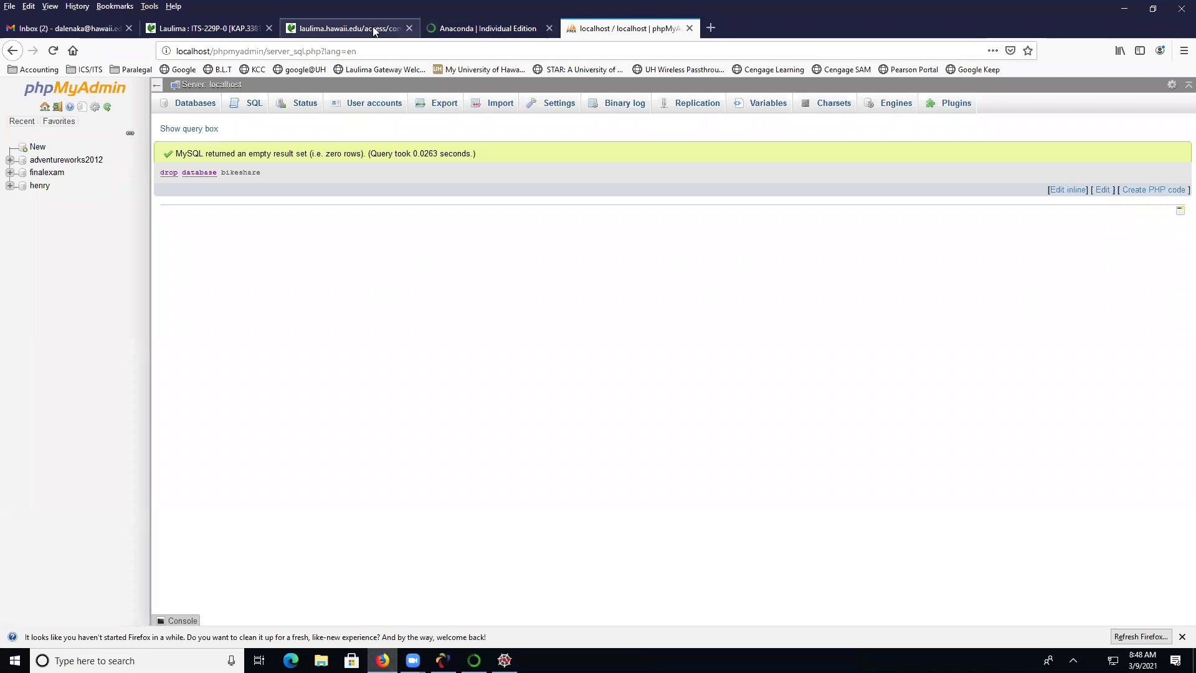
pyautogui.moveTo(6, 133); pyautogui.dragTo(86, 192)
pyautogui.hotkey('ctrl', 'c')
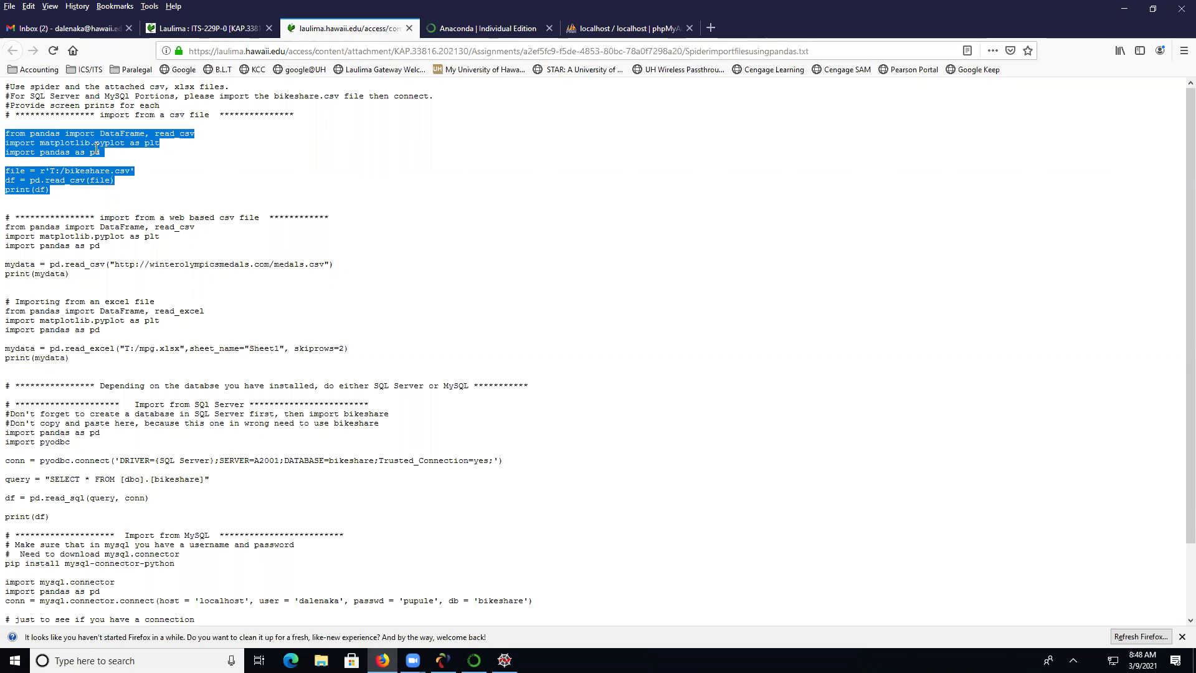
pyautogui.click(504, 660)
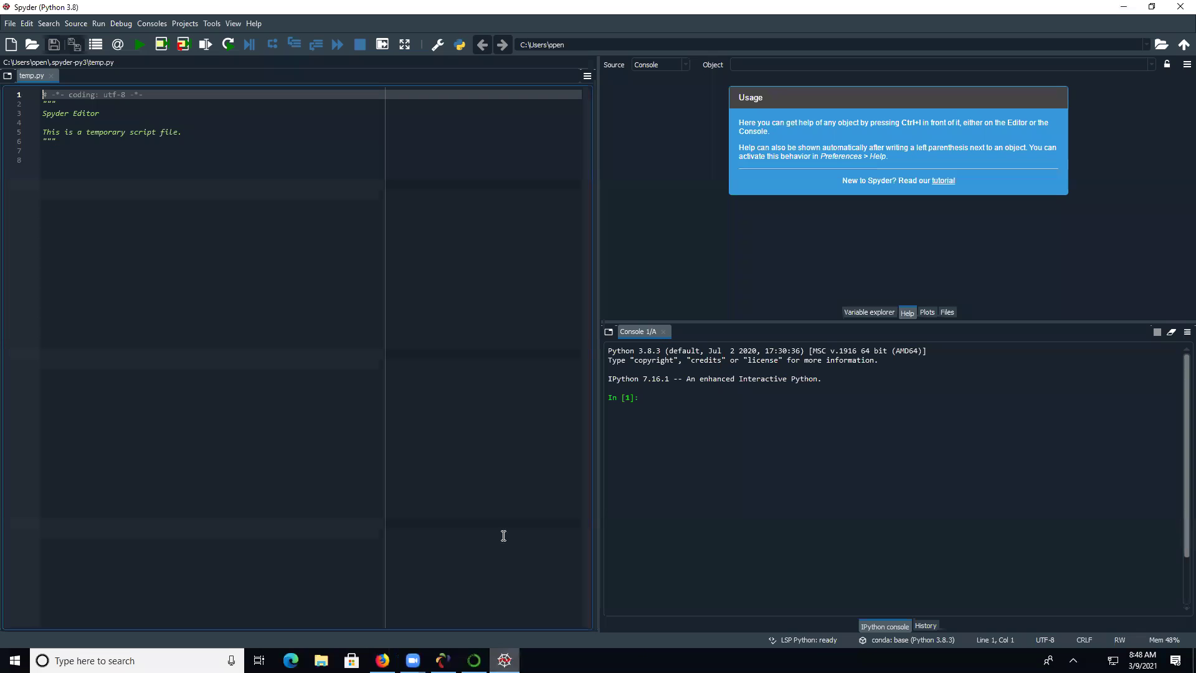
pyautogui.click(117, 164)
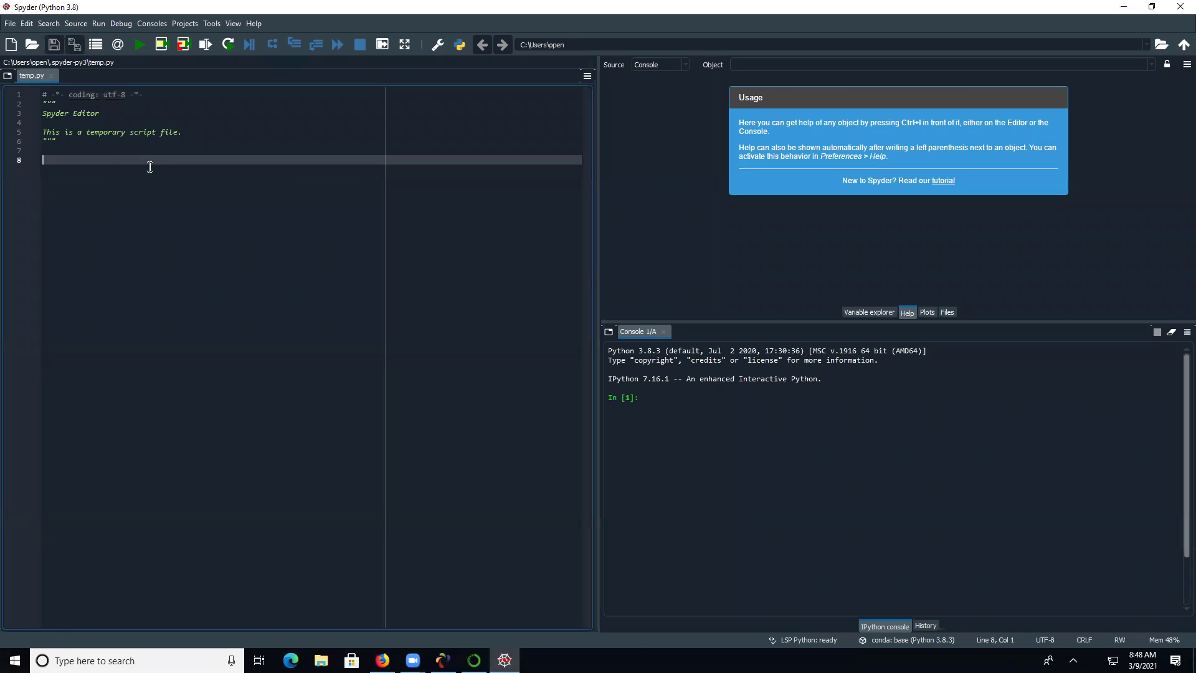
pyautogui.hotkey('ctrl', 'v')
# Review the pasted code line by line: the imports, the T:/bikeshare.csv path, the read_csv call and the print statement
pyautogui.click(147, 197)
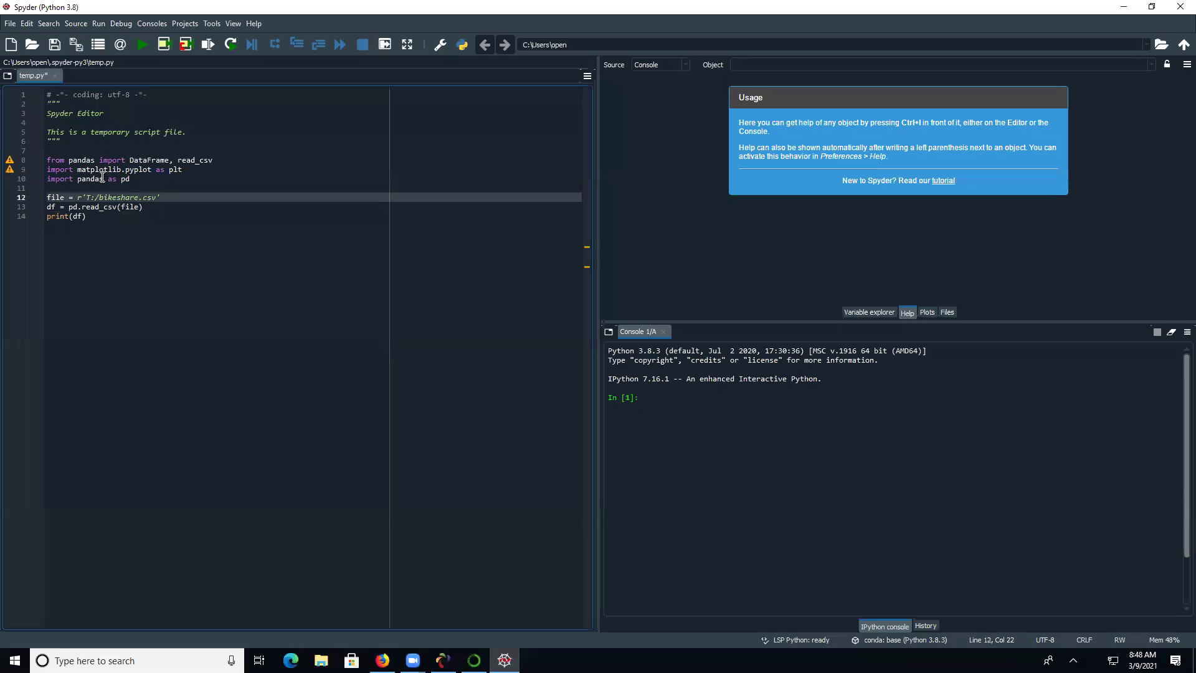
pyautogui.click(223, 164)
pyautogui.click(202, 169)
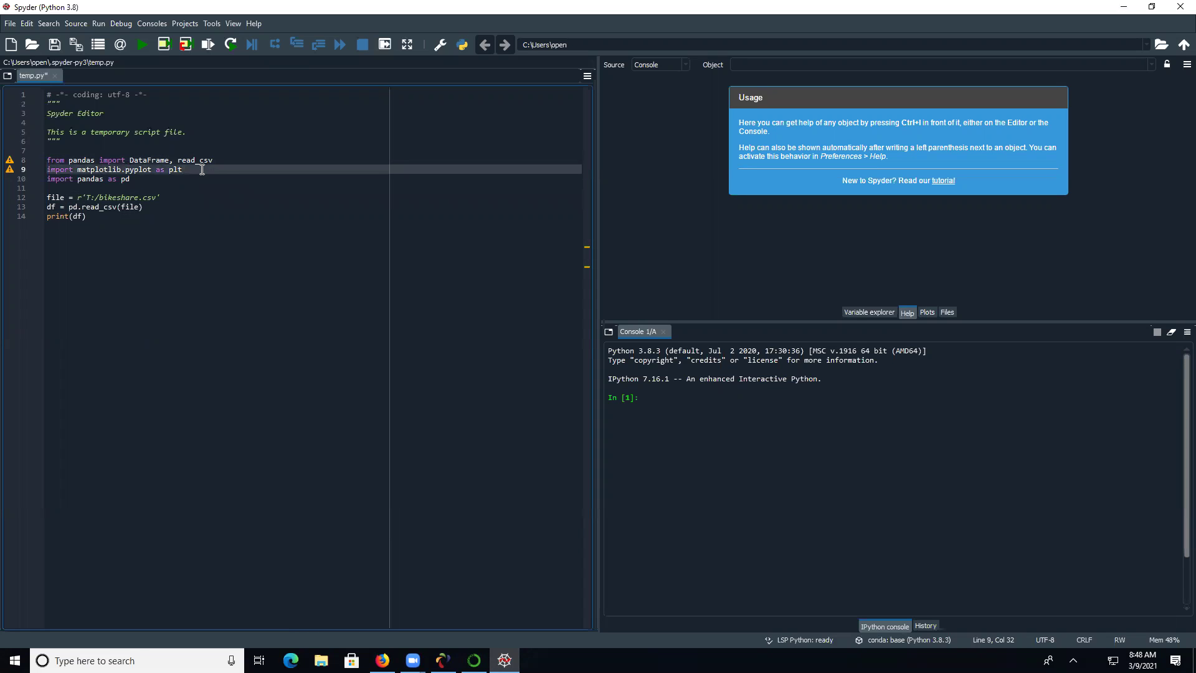
pyautogui.click(153, 179)
pyautogui.click(175, 198)
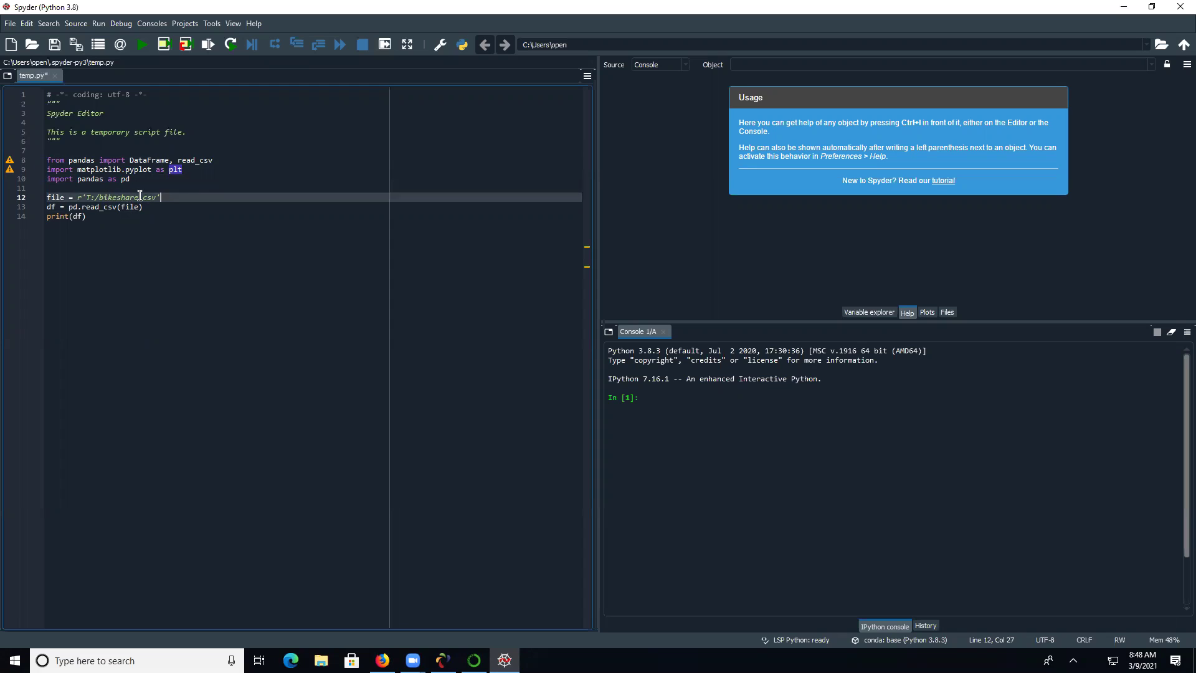
pyautogui.click(170, 208)
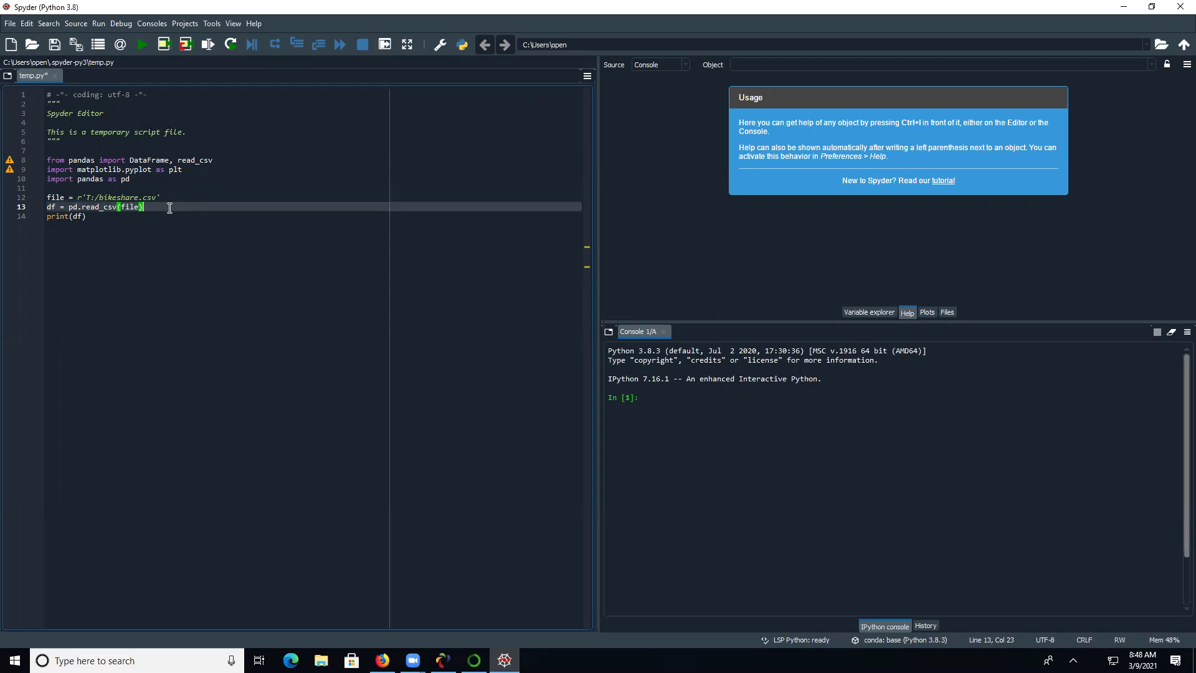
pyautogui.click(132, 217)
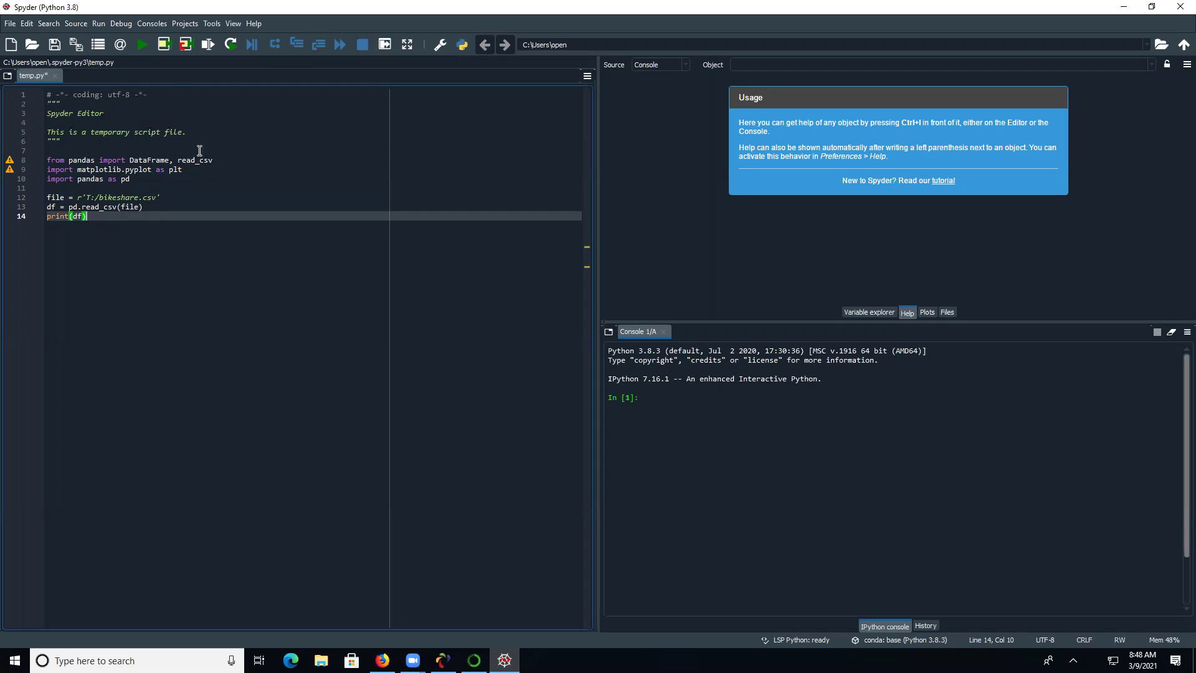
# Run temp.py in the current console with the directory of the executed file as working directory
pyautogui.click(139, 45)
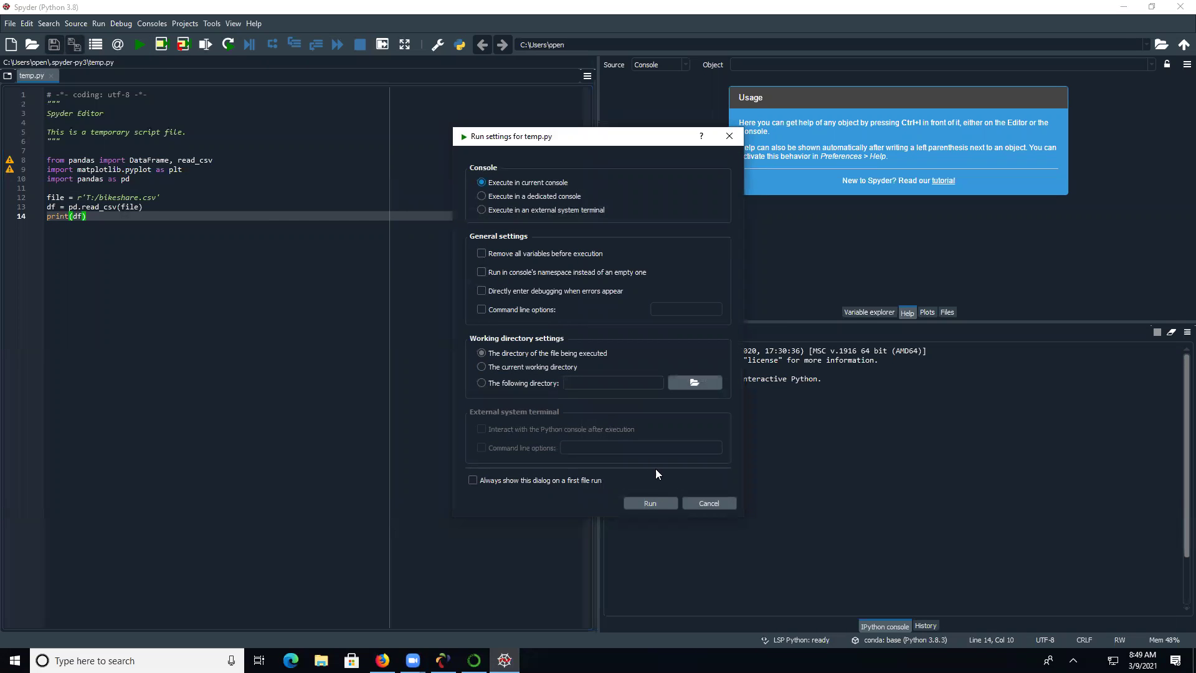
pyautogui.click(652, 499)
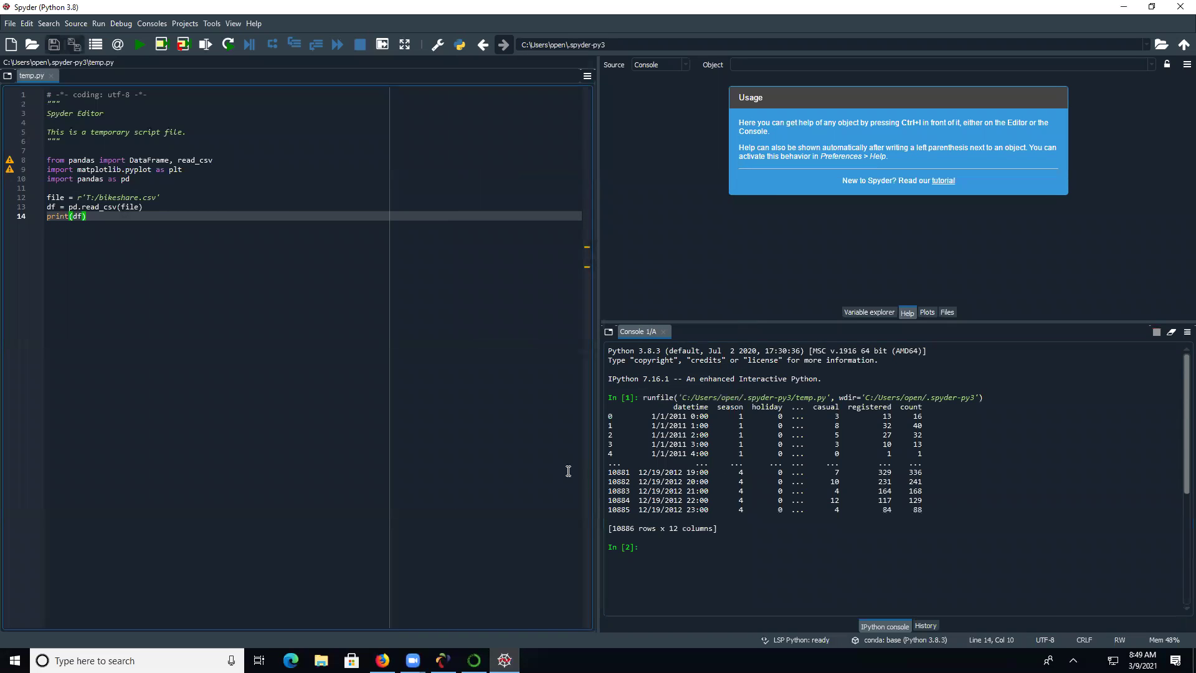
pyautogui.click(847, 399)
pyautogui.click(89, 197)
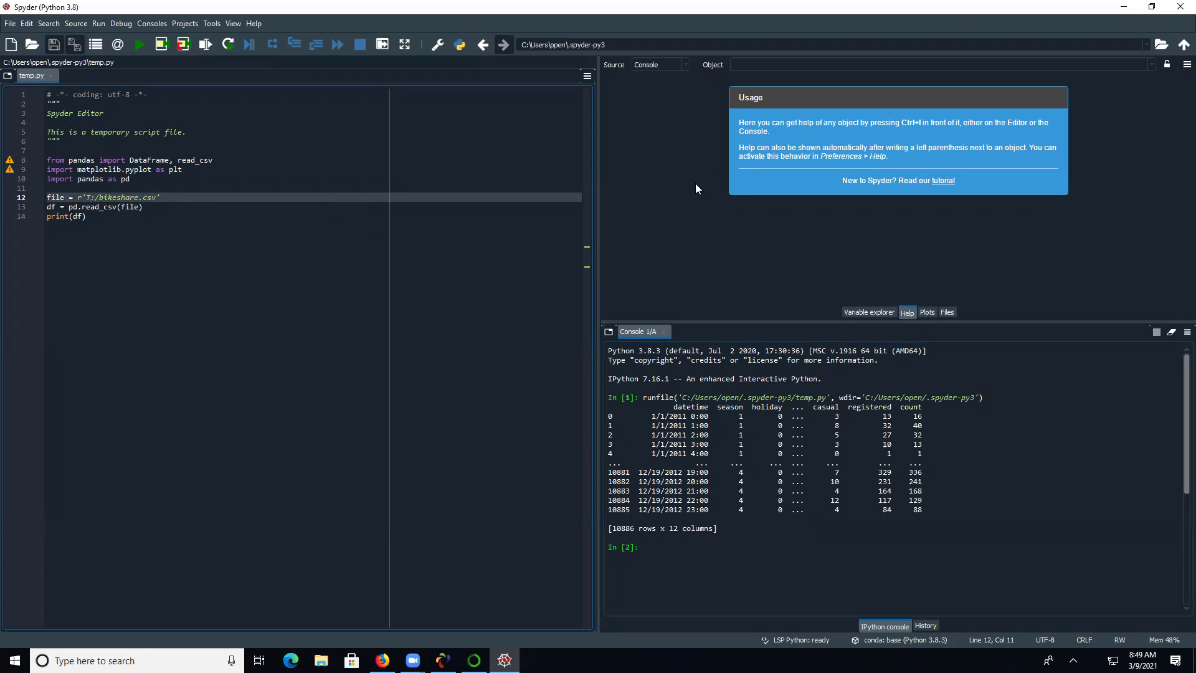
# Switch to Anaconda Navigator, launch Jupyter Notebook and create a new Python 3 notebook
pyautogui.click(1123, 7)
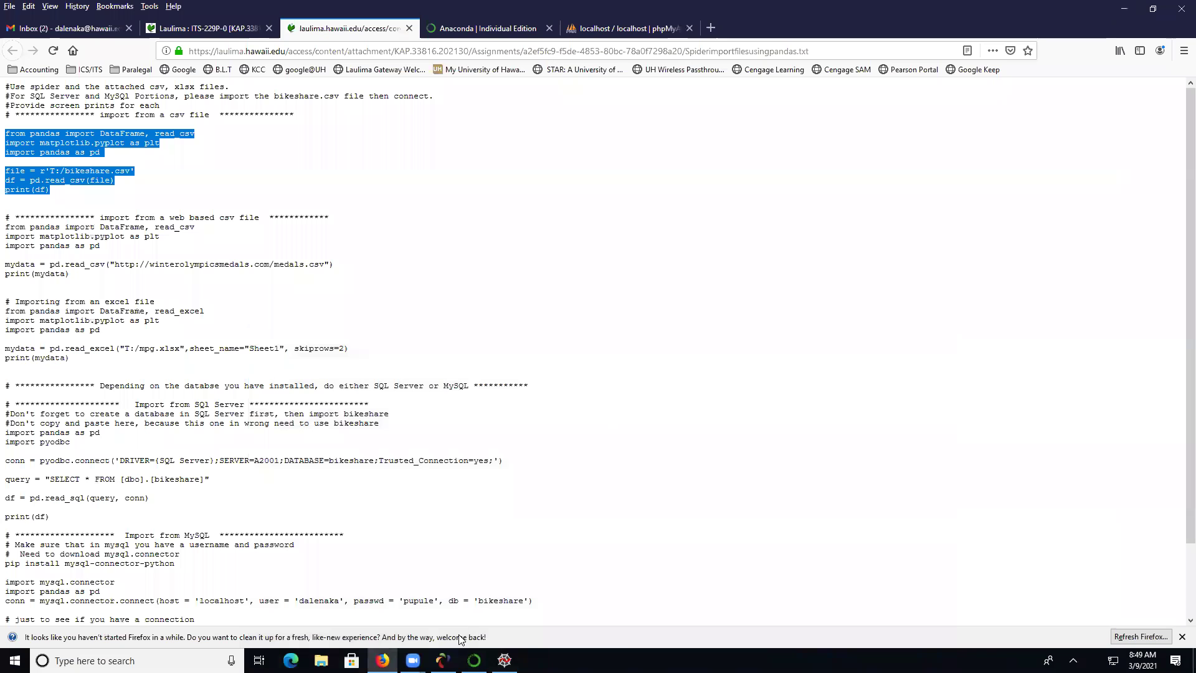
pyautogui.moveTo(474, 659)
pyautogui.click(481, 637)
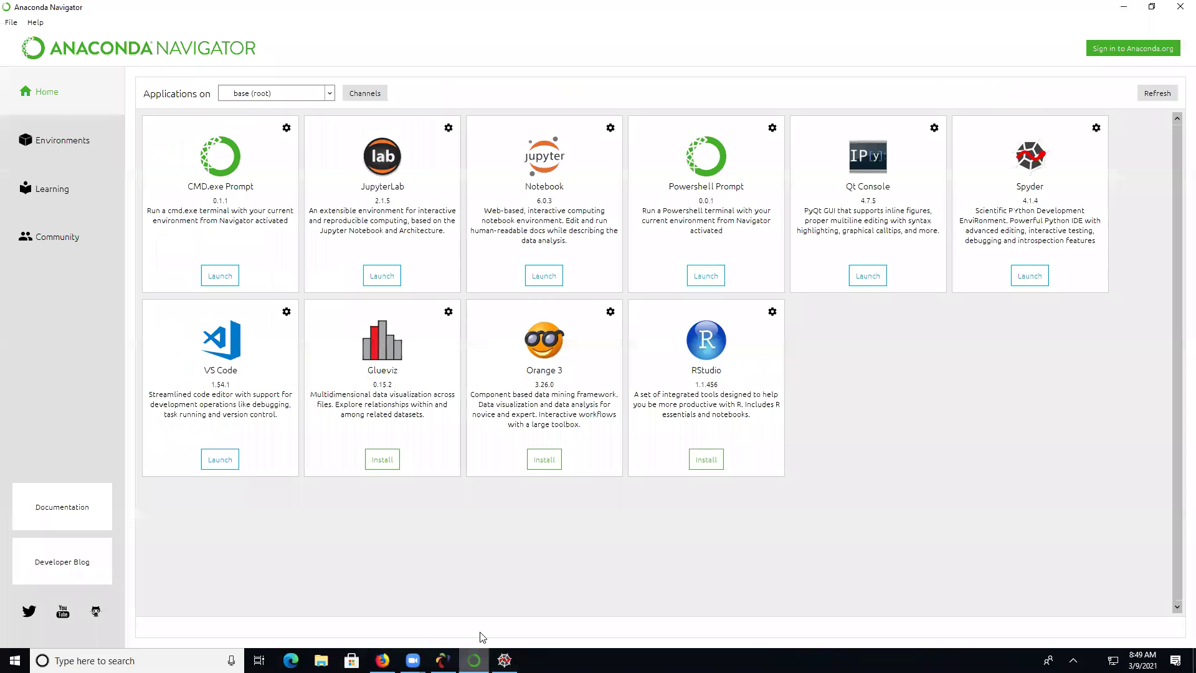
pyautogui.click(554, 277)
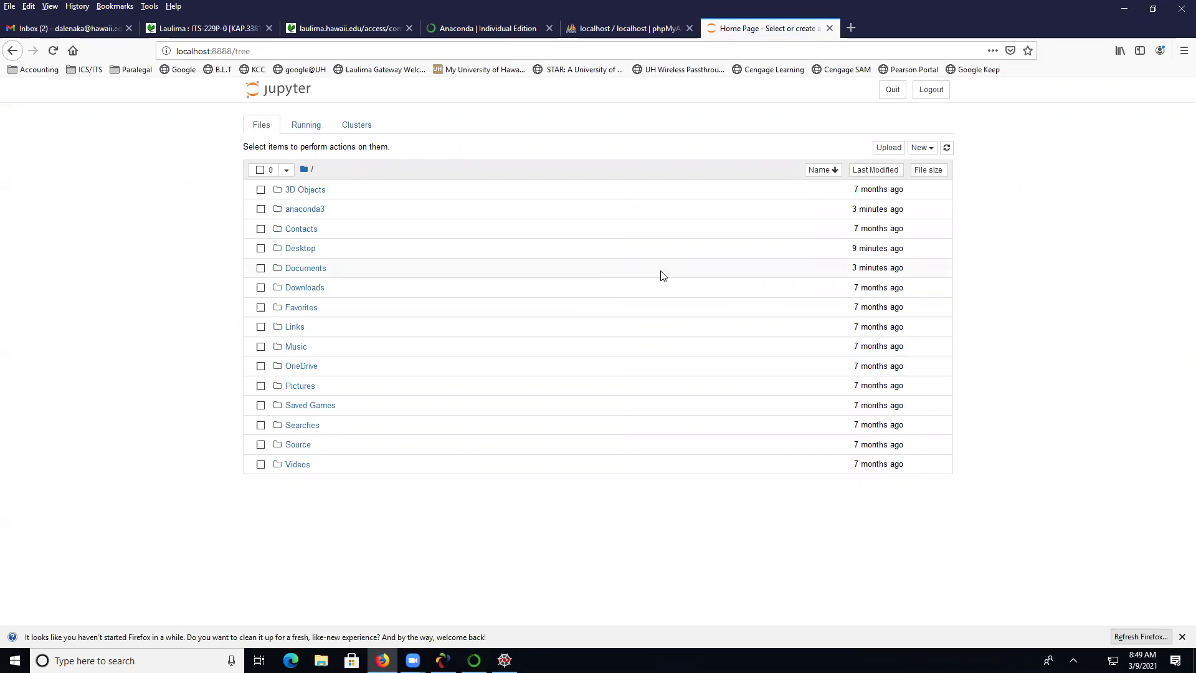
pyautogui.click(926, 152)
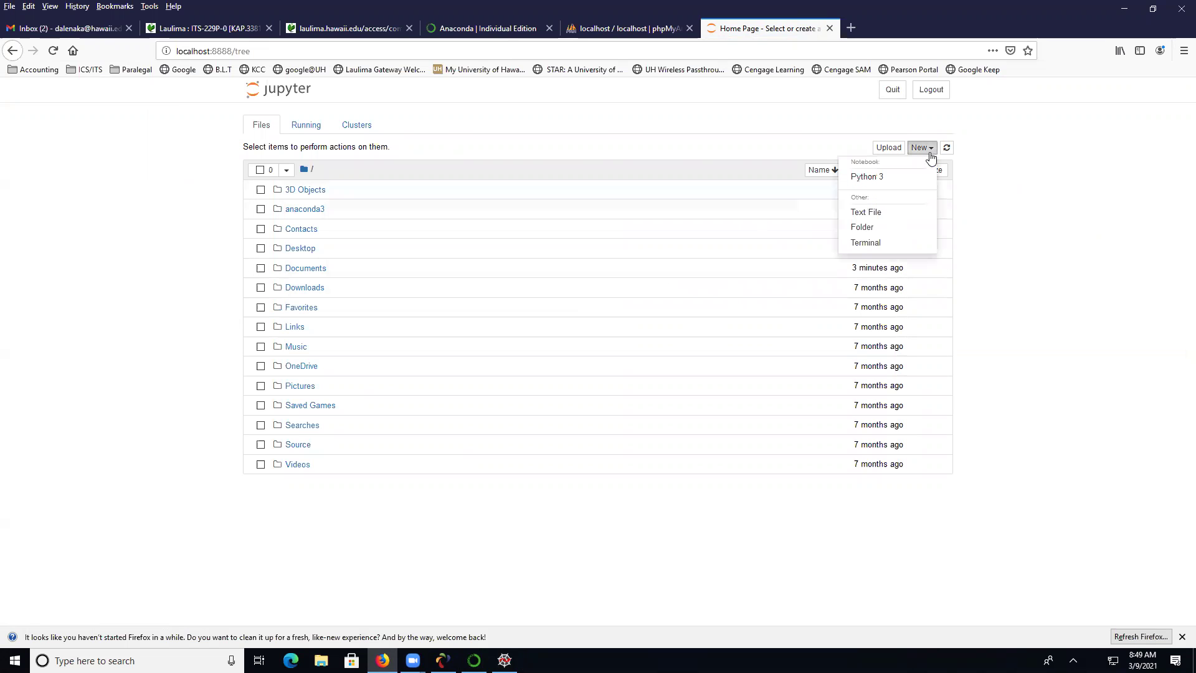
pyautogui.click(891, 180)
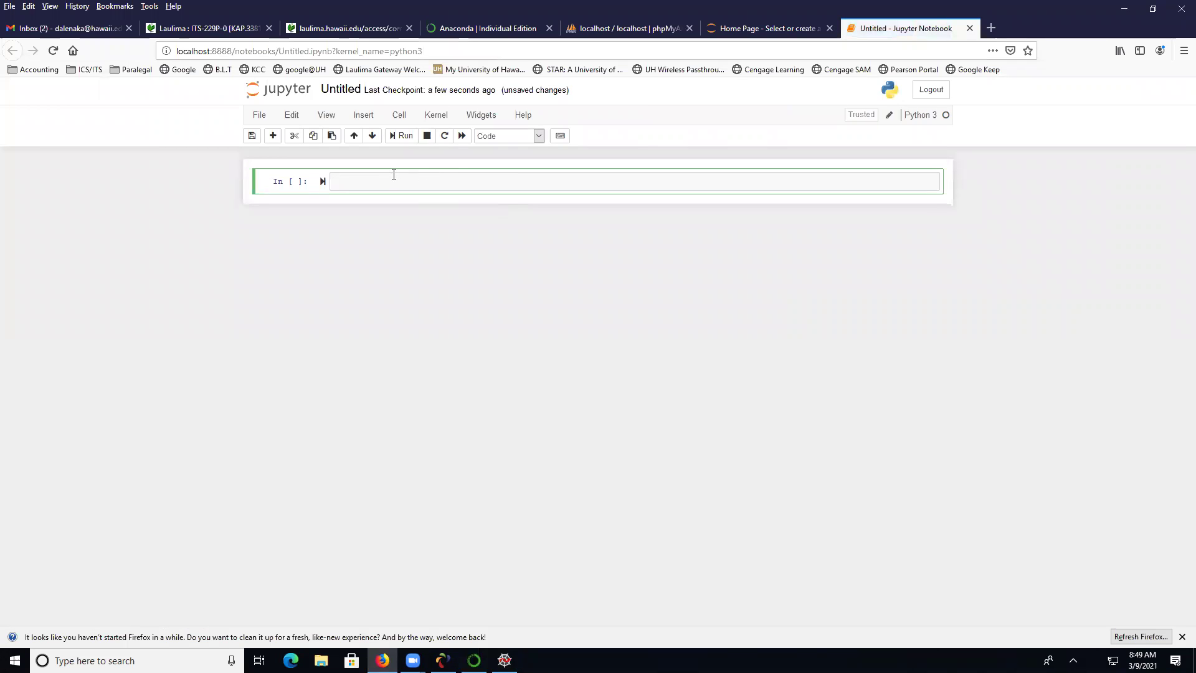
# Paste the copied bikeshare.csv import code into the first cell without its print(df) line, and run the cell
pyautogui.hotkey('ctrl', 'v')
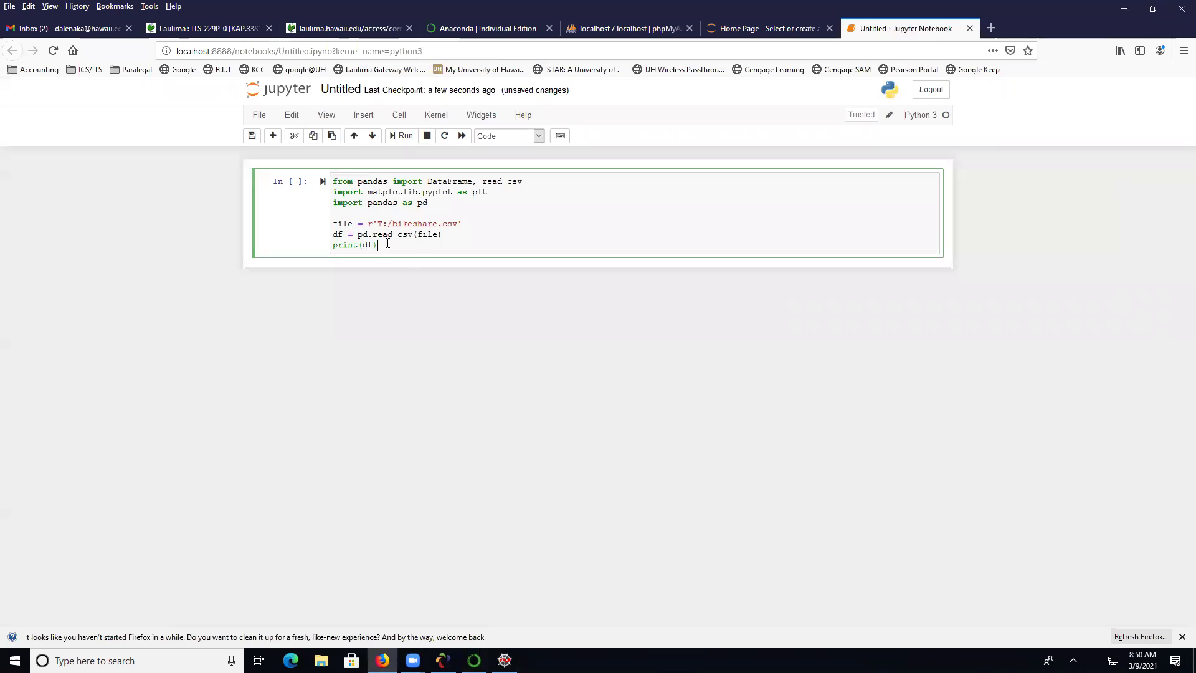
pyautogui.press('BackSpace')
pyautogui.press('BackSpace')
pyautogui.press('BackSpace')
pyautogui.press('BackSpace')
pyautogui.press('BackSpace')
pyautogui.press('BackSpace')
pyautogui.press('BackSpace')
pyautogui.press('BackSpace')
pyautogui.press('BackSpace')
pyautogui.press('BackSpace')
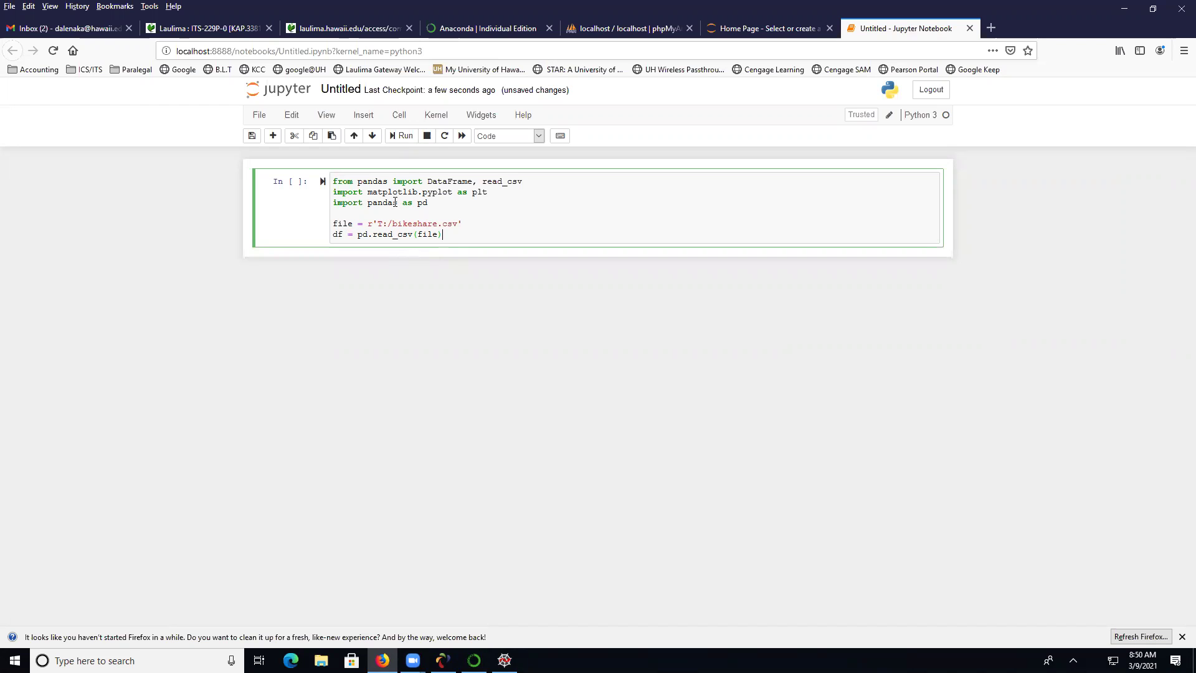
pyautogui.click(402, 136)
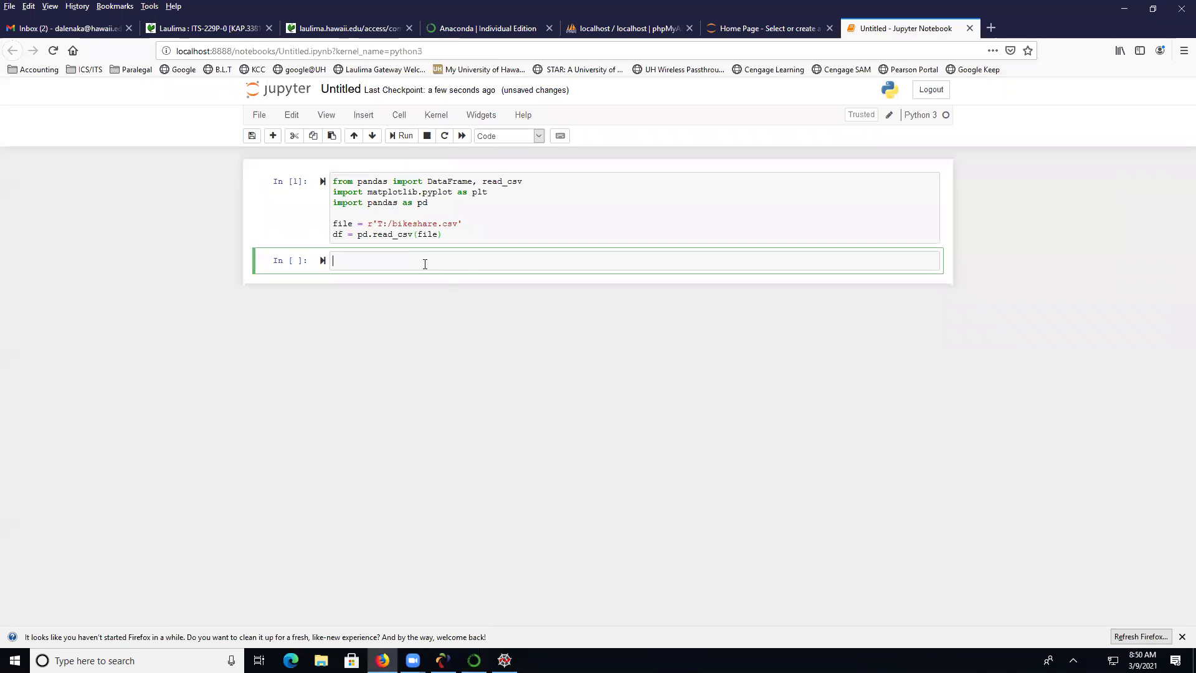
# Enter print(df) in the second notebook cell and run it
pyautogui.write('print(df')
pyautogui.press('Home')
pyautogui.click(402, 136)
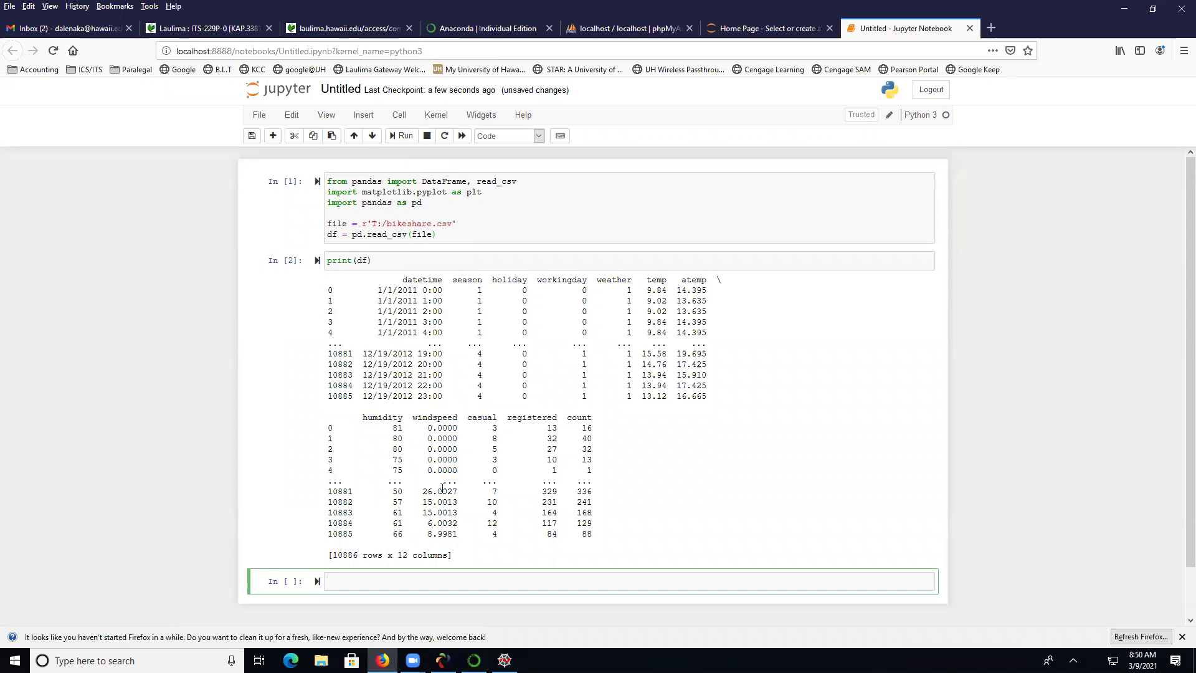